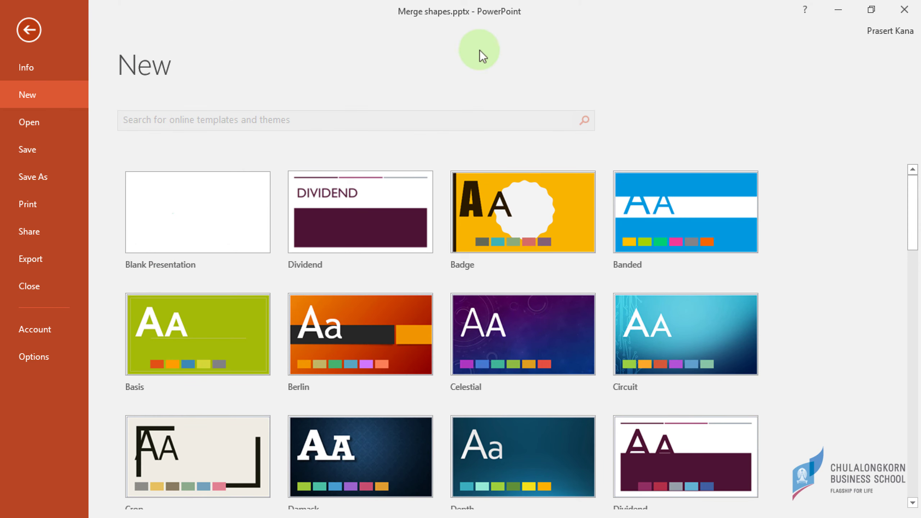
# Create a blank presentation, give slide 1 the Blank layout, and check the grid and guide options
pyautogui.click(200, 206)
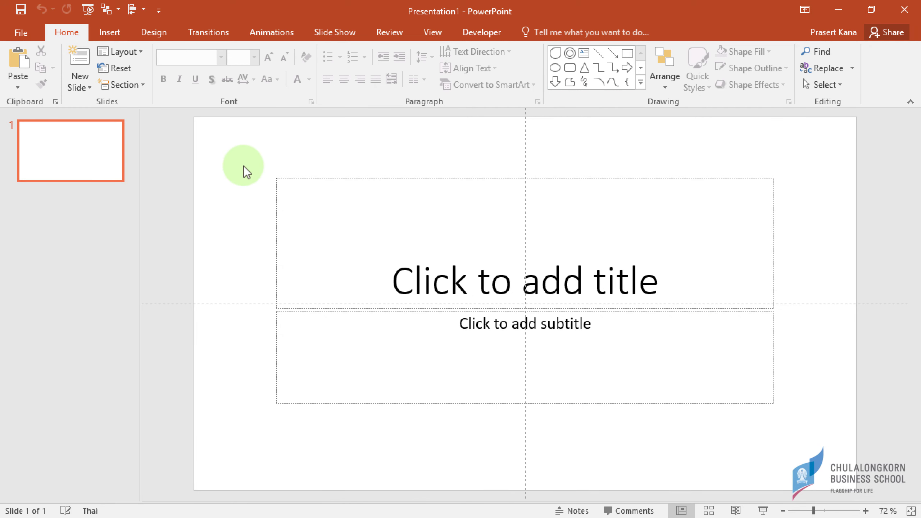
pyautogui.click(139, 51)
pyautogui.click(145, 242)
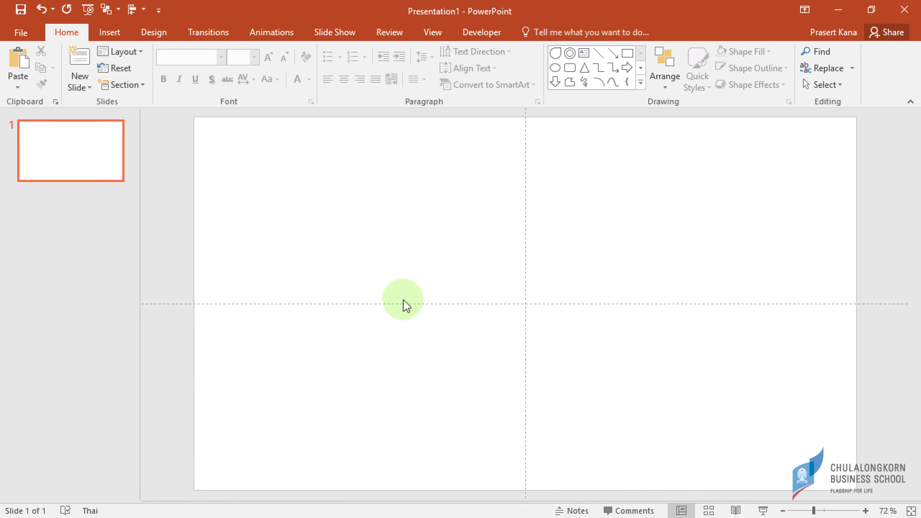
pyautogui.rightClick(322, 185)
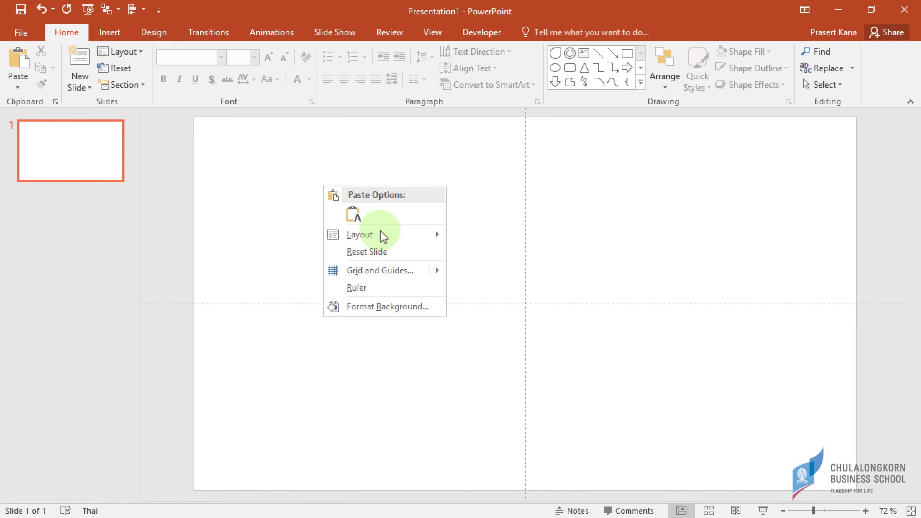
pyautogui.moveTo(382, 270)
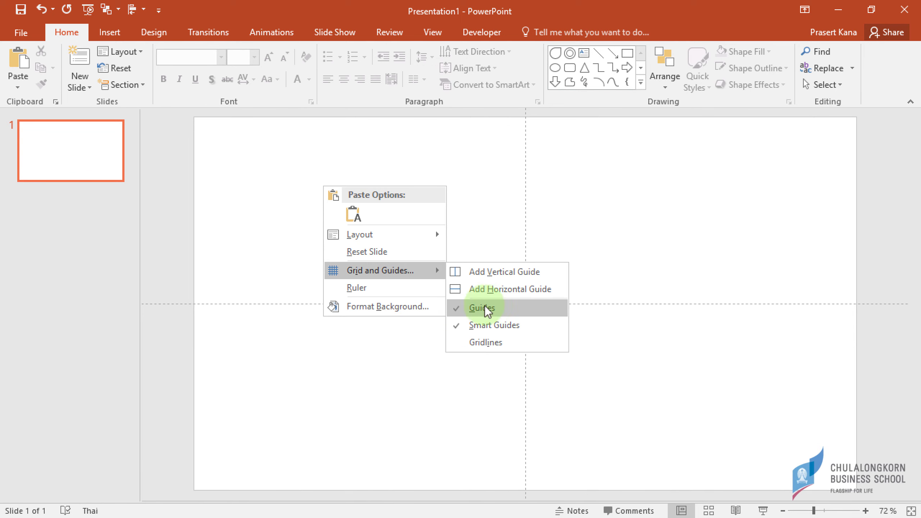
pyautogui.click(560, 200)
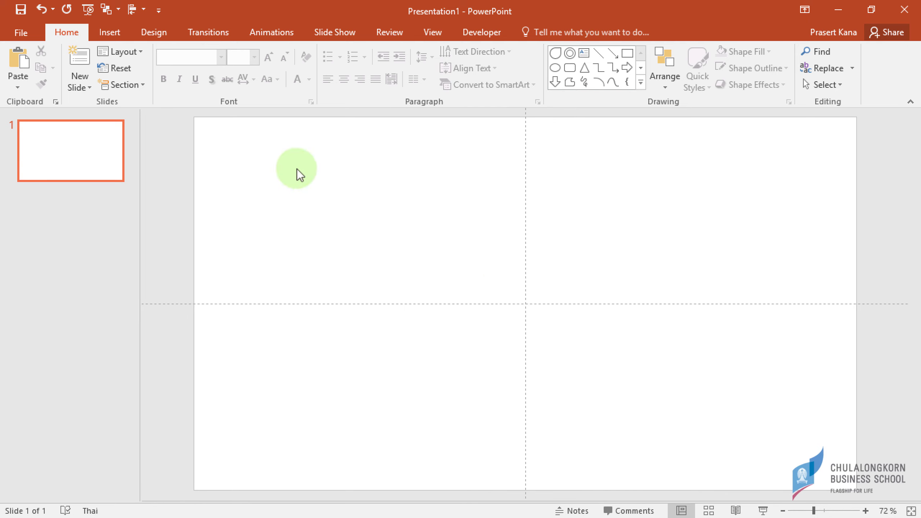
# Draw a wide blue rectangle centred on the slide guides
pyautogui.click(110, 33)
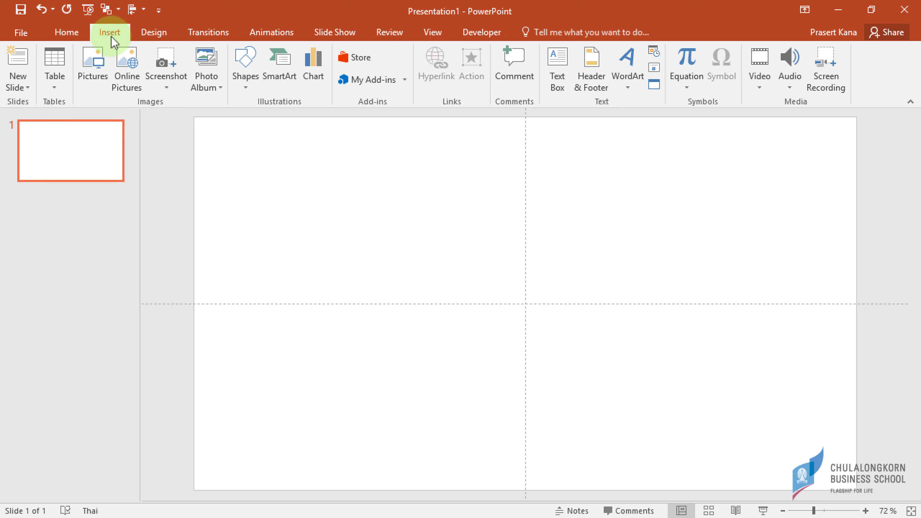
pyautogui.click(243, 82)
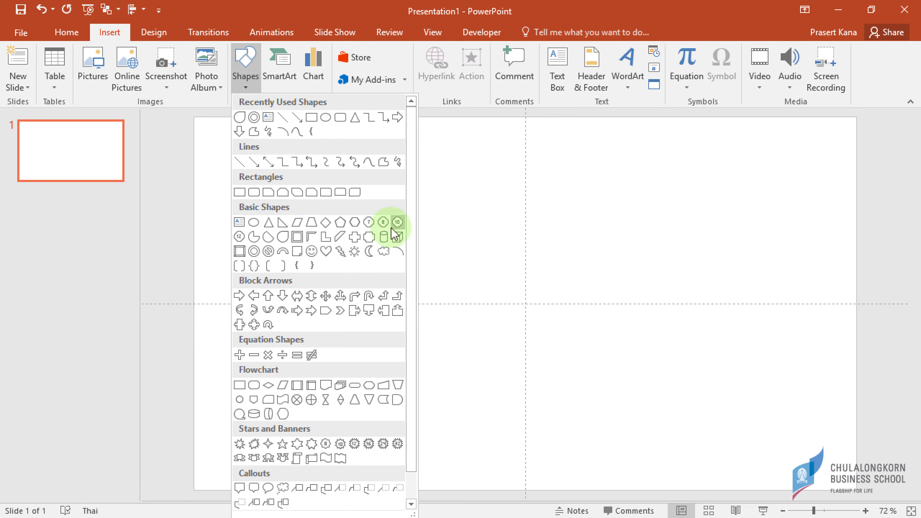
pyautogui.click(312, 118)
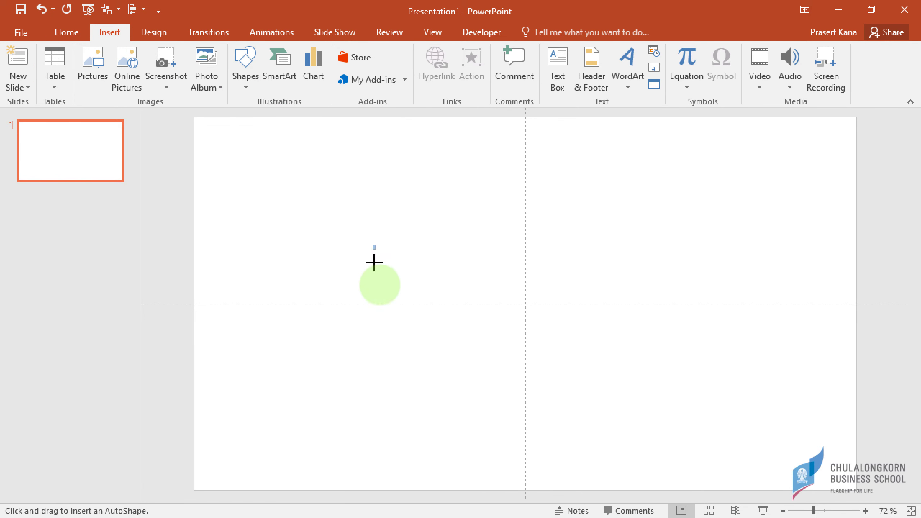
pyautogui.moveTo(373, 245); pyautogui.dragTo(695, 329)
pyautogui.moveTo(544, 278); pyautogui.dragTo(537, 277)
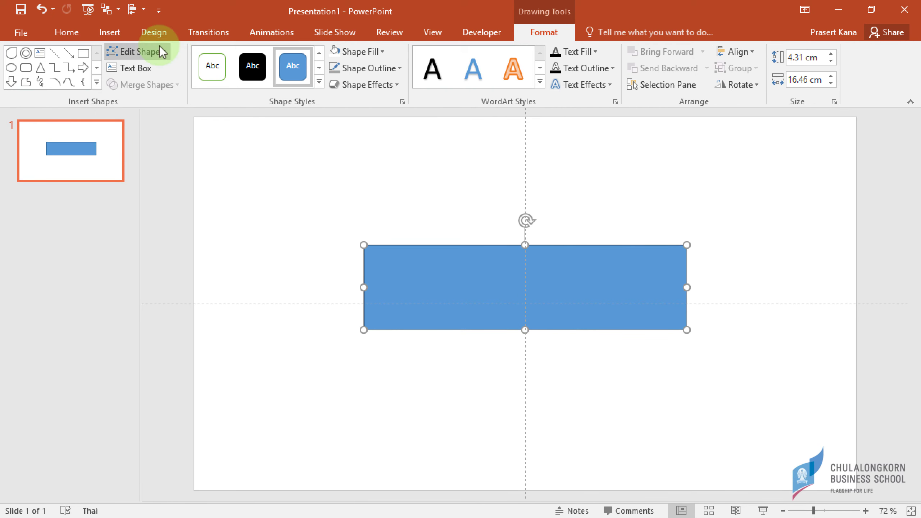
# Draw a tall triangle over the rectangle's centre and fill it orange
pyautogui.click(109, 32)
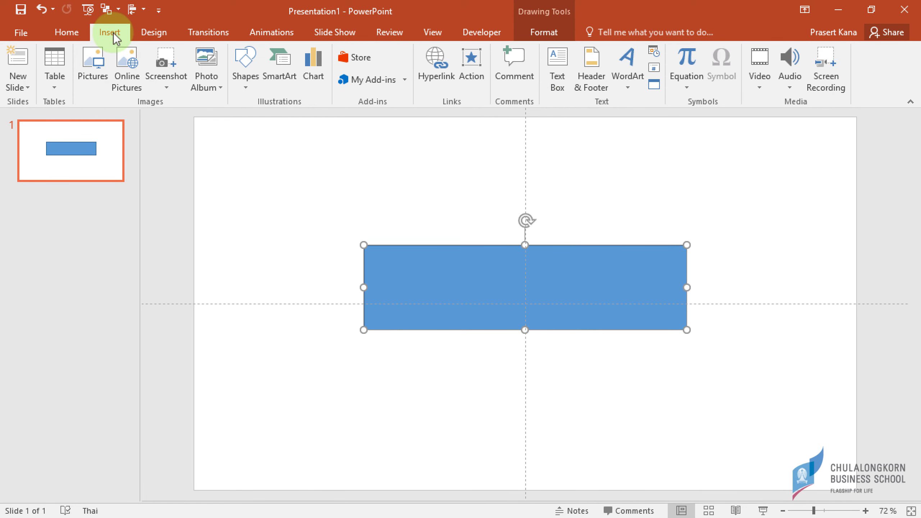
pyautogui.click(247, 87)
pyautogui.click(355, 117)
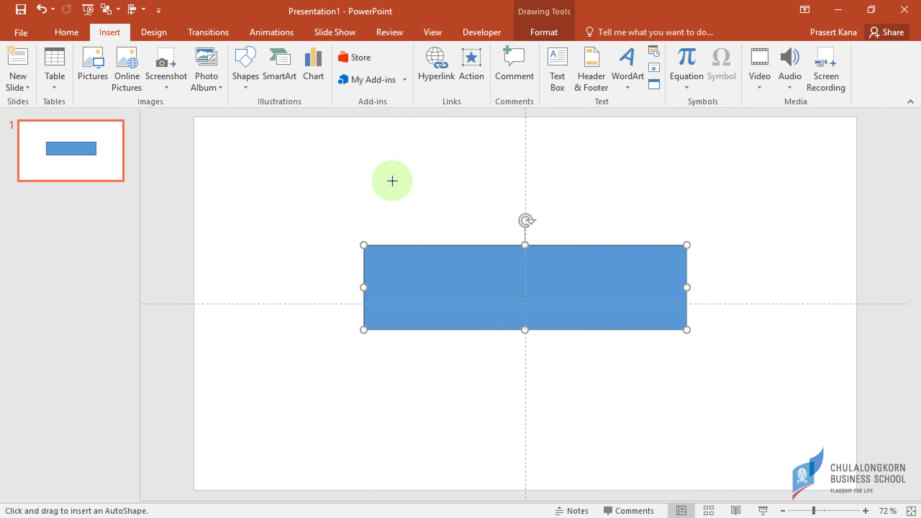
pyautogui.moveTo(443, 345); pyautogui.dragTo(548, 186)
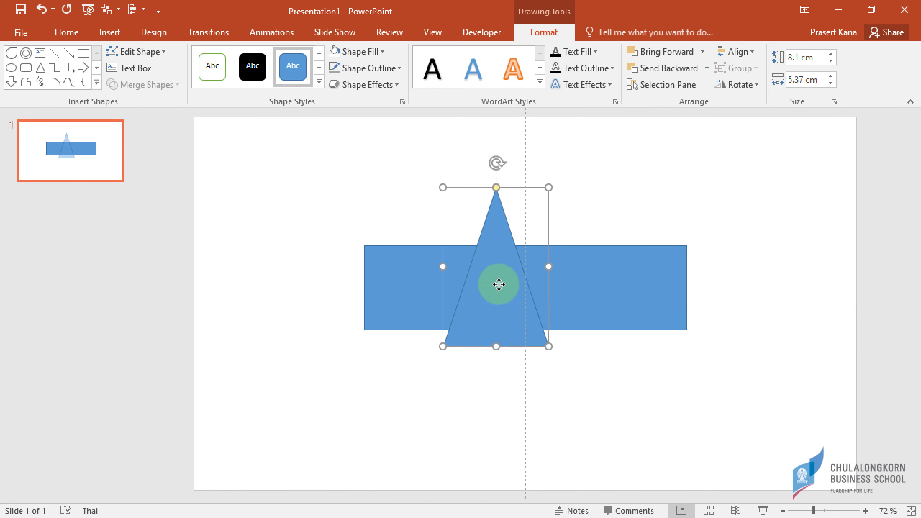
pyautogui.moveTo(495, 284); pyautogui.dragTo(525, 304)
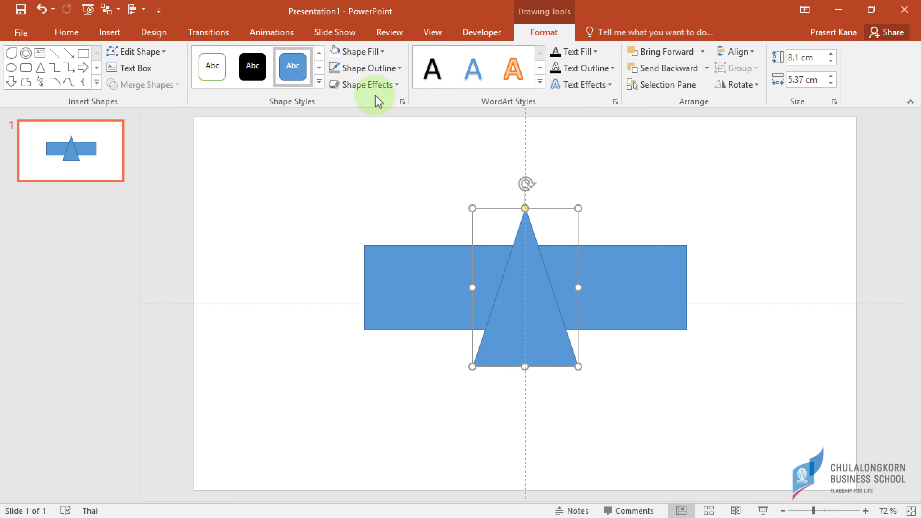
pyautogui.click(387, 68)
pyautogui.click(380, 55)
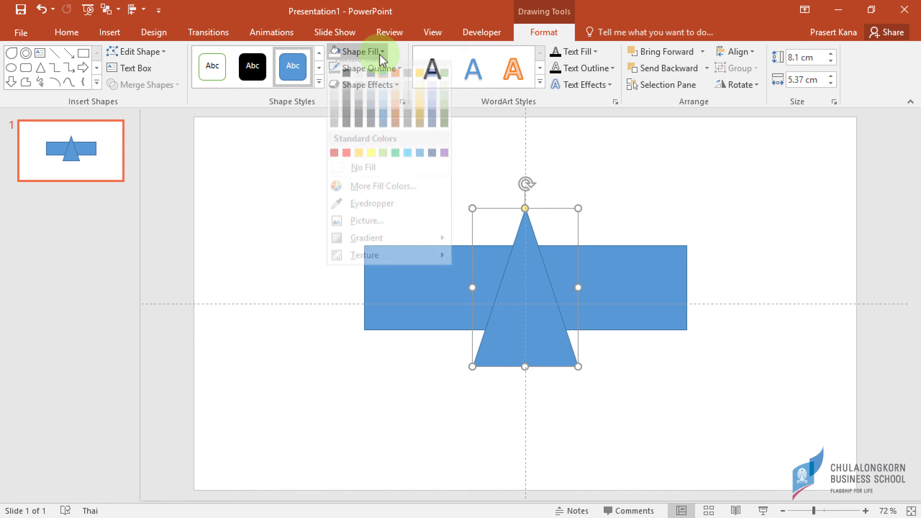
pyautogui.click(394, 84)
pyautogui.click(435, 152)
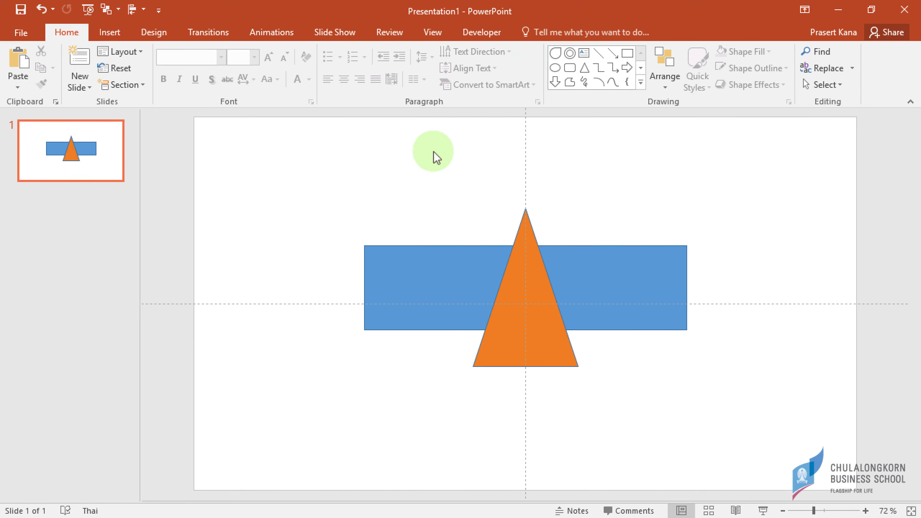
# Duplicate the rectangle-and-triangle pair to the lower right and move the original pair to the upper left
pyautogui.moveTo(561, 377); pyautogui.dragTo(750, 421)
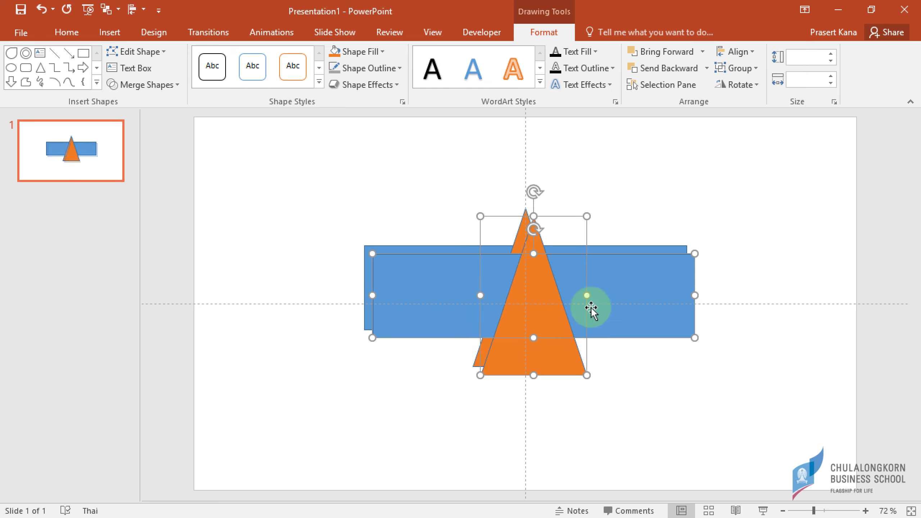
pyautogui.moveTo(537, 295); pyautogui.dragTo(700, 424)
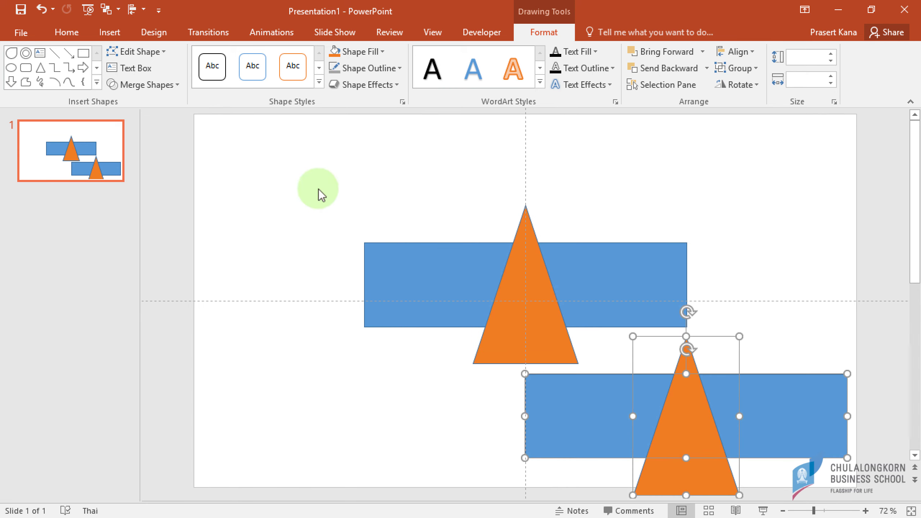
pyautogui.moveTo(317, 188)
pyautogui.mouseDown()
pyautogui.moveTo(683, 359)
pyautogui.moveTo(674, 358)
pyautogui.mouseUp()
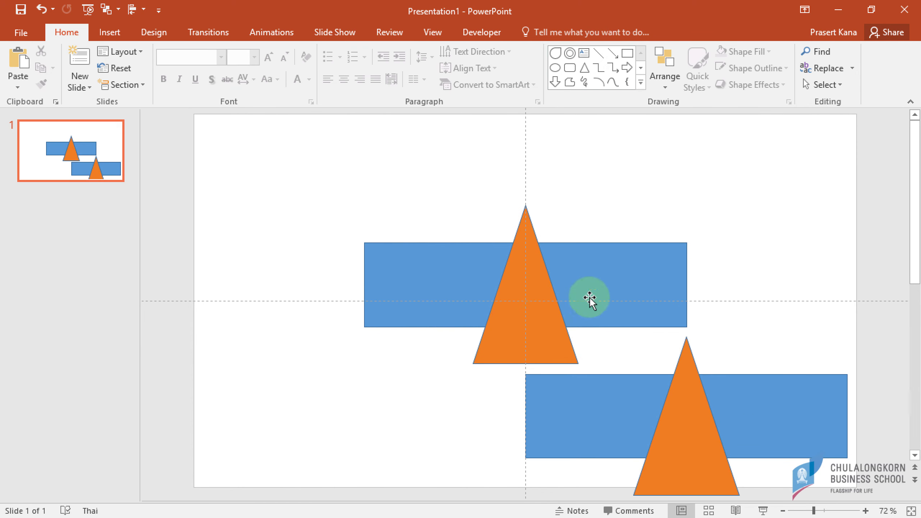
pyautogui.click(528, 289)
pyautogui.keyDown('shift'); pyautogui.click(438, 260); pyautogui.keyUp('shift')
pyautogui.moveTo(520, 278)
pyautogui.mouseDown()
pyautogui.moveTo(380, 196)
pyautogui.moveTo(370, 203)
pyautogui.mouseUp()
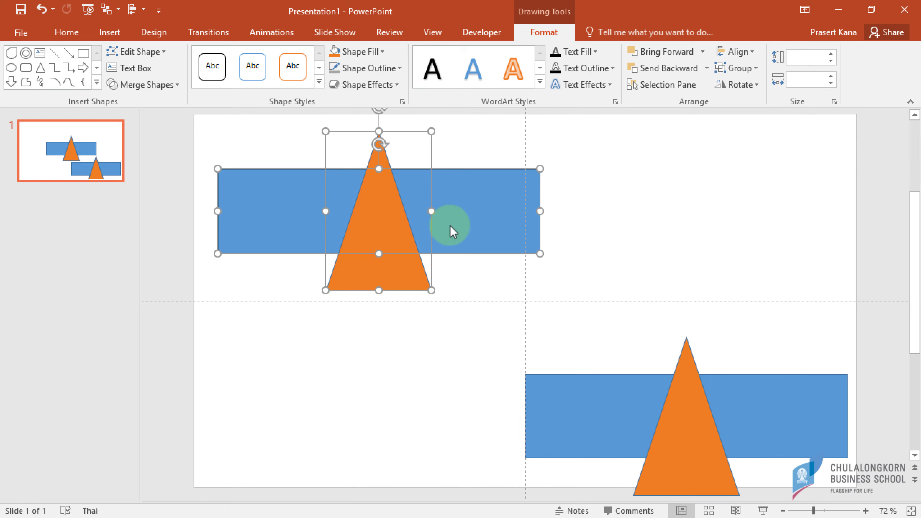
# Select the upper triangle first, then the rectangle, and preview Merge Shapes Subtract
pyautogui.click(610, 233)
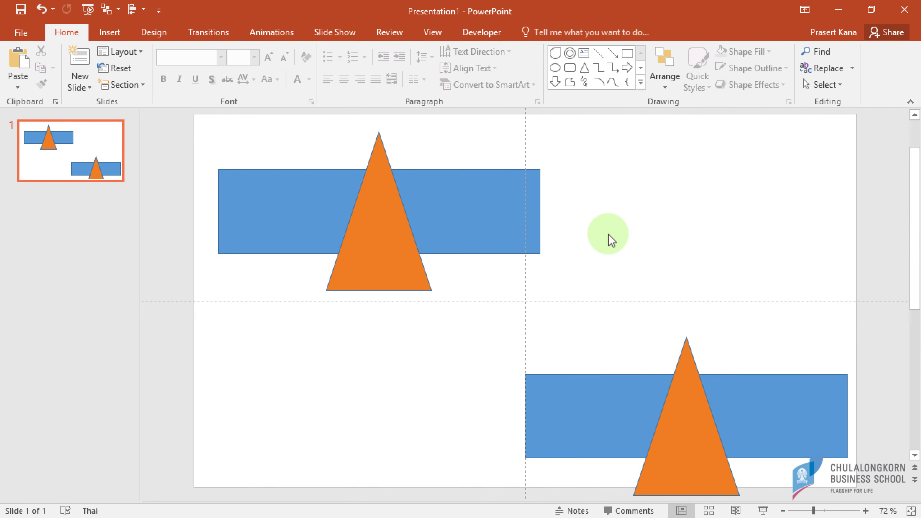
pyautogui.click(305, 188)
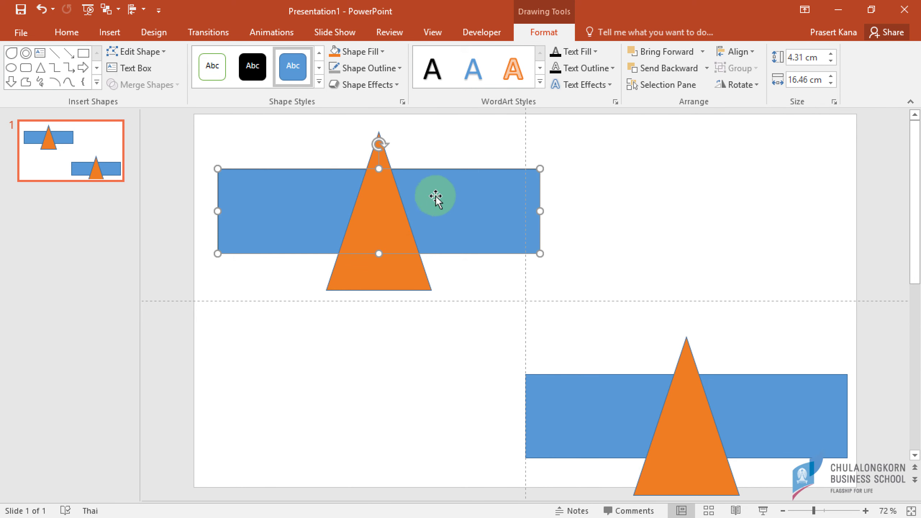
pyautogui.click(582, 184)
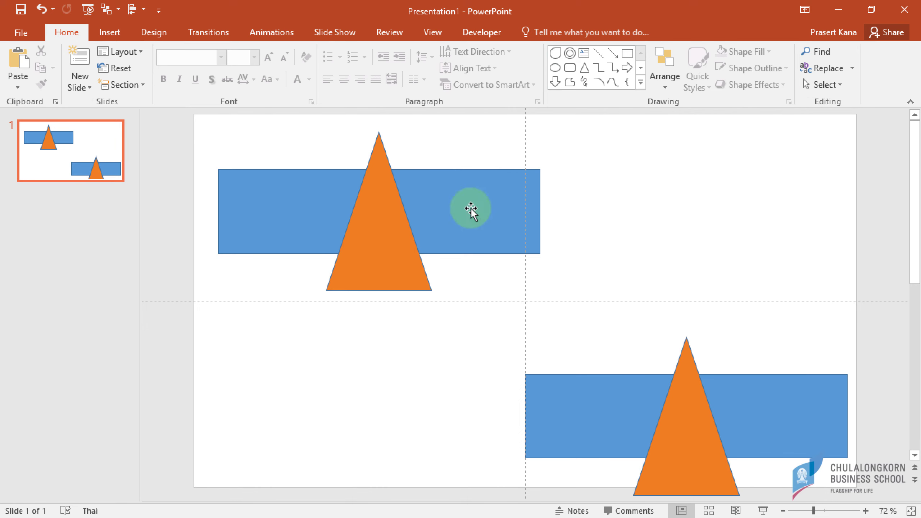
pyautogui.click(377, 199)
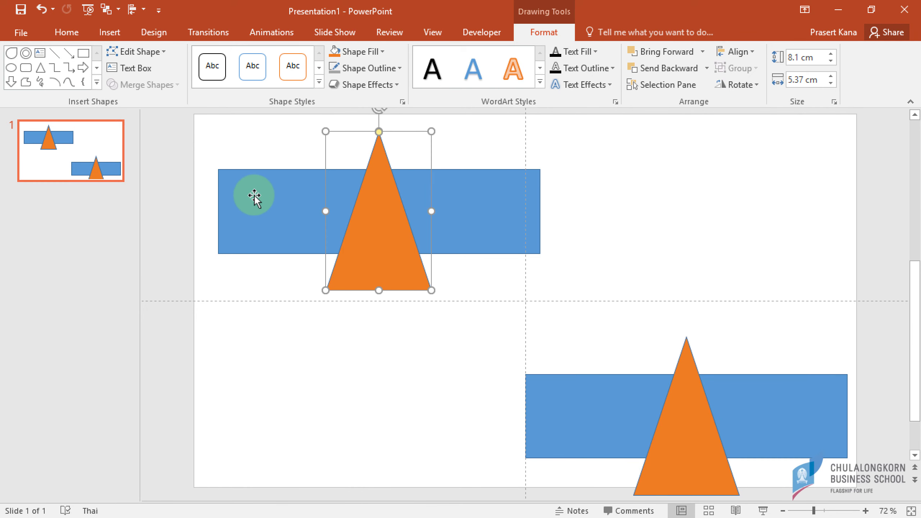
pyautogui.keyDown('shift'); pyautogui.click(254, 196); pyautogui.keyUp('shift')
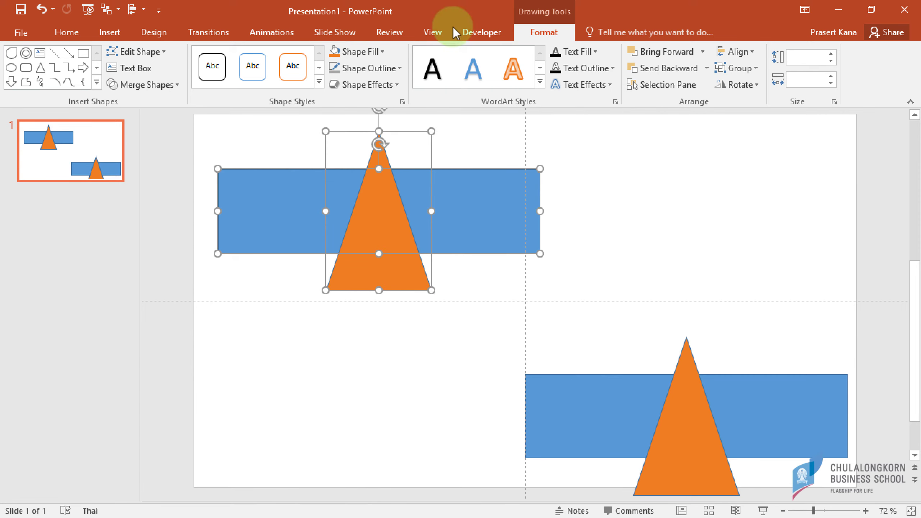
pyautogui.click(177, 84)
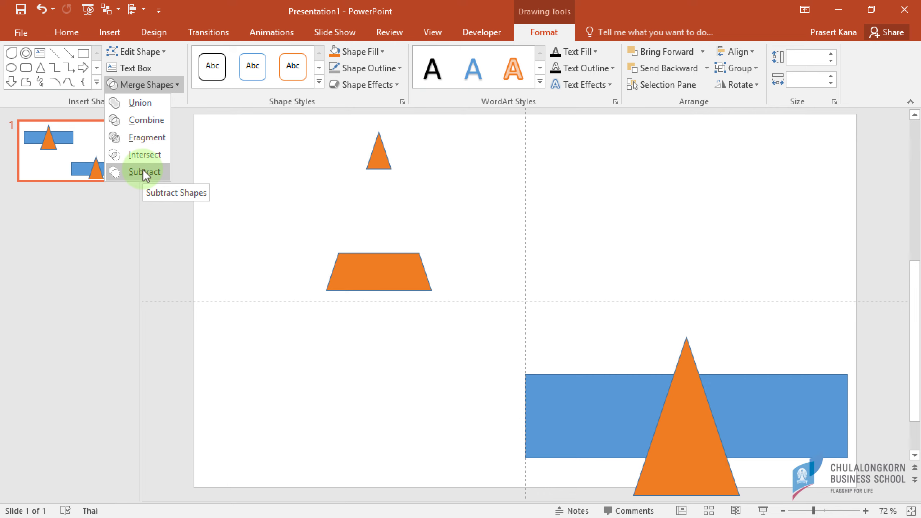
# Reselect the upper pair rectangle-first and preview Subtract cutting a triangular notch into the rectangle
pyautogui.click(267, 325)
pyautogui.click(269, 275)
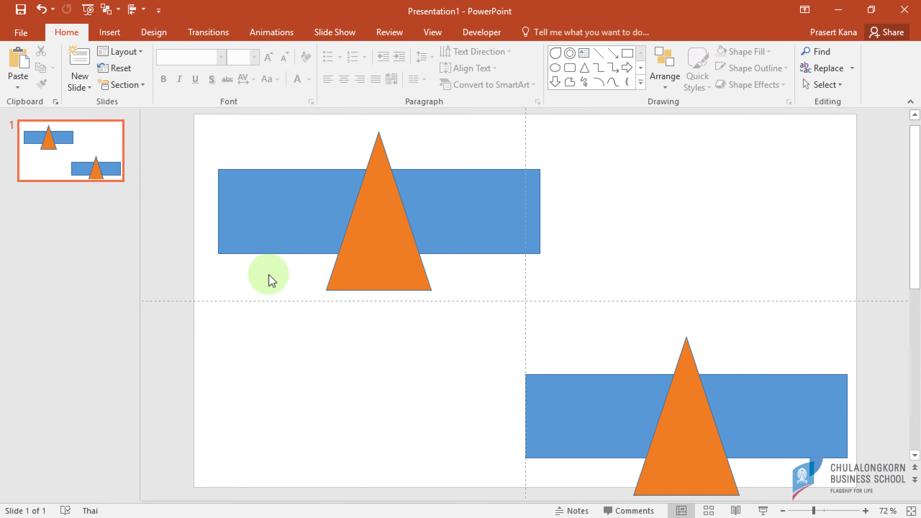
pyautogui.click(251, 199)
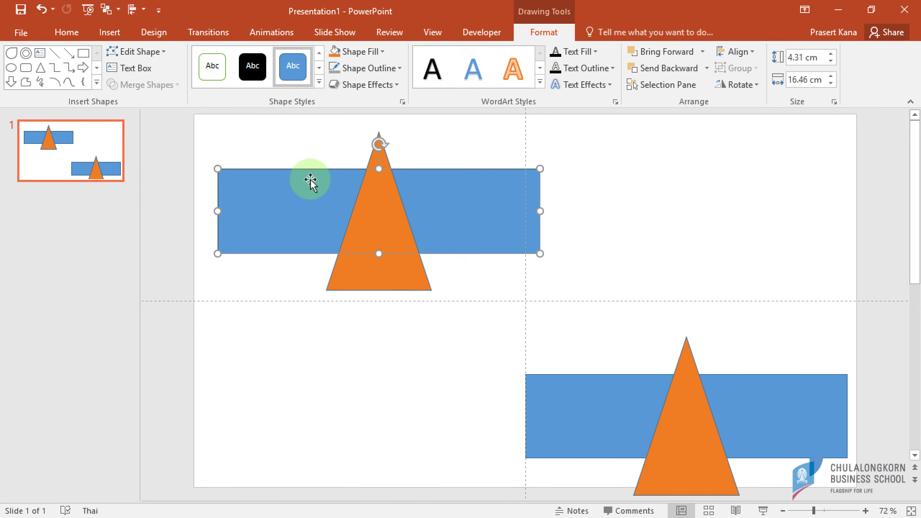
pyautogui.keyDown('shift'); pyautogui.click(367, 275); pyautogui.keyUp('shift')
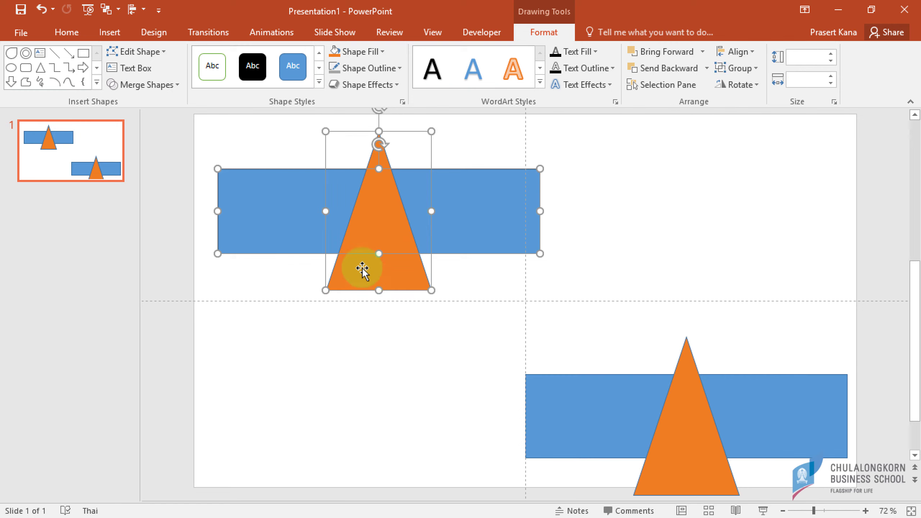
pyautogui.click(178, 85)
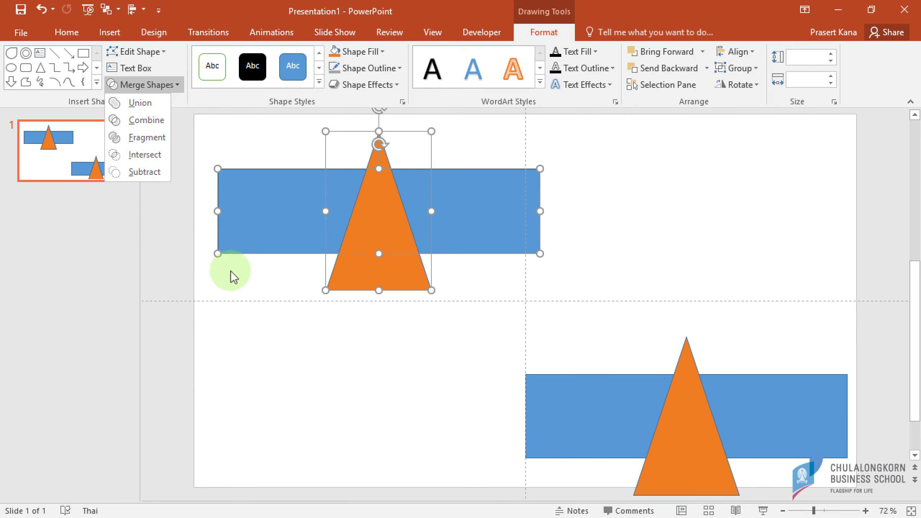
# Reselect the upper pair triangle-first and preview the Fragment merge in orange
pyautogui.click(253, 299)
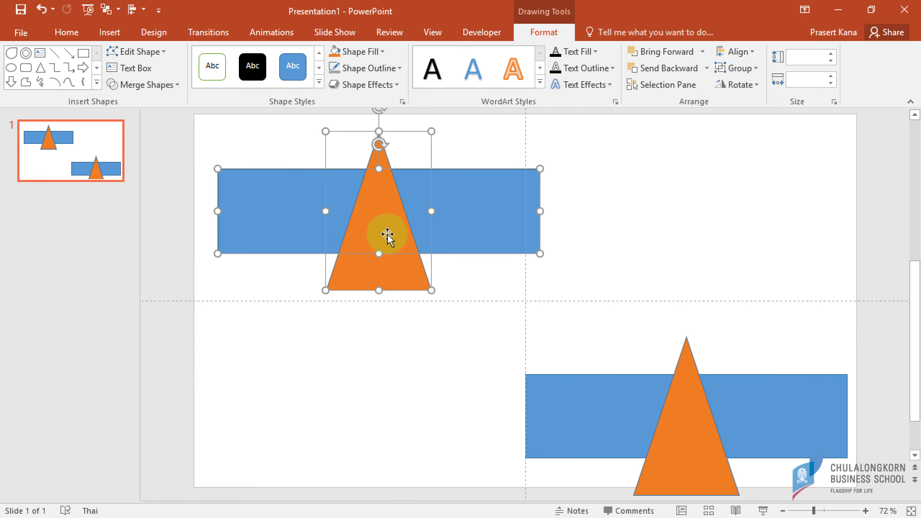
pyautogui.click(473, 153)
pyautogui.click(384, 203)
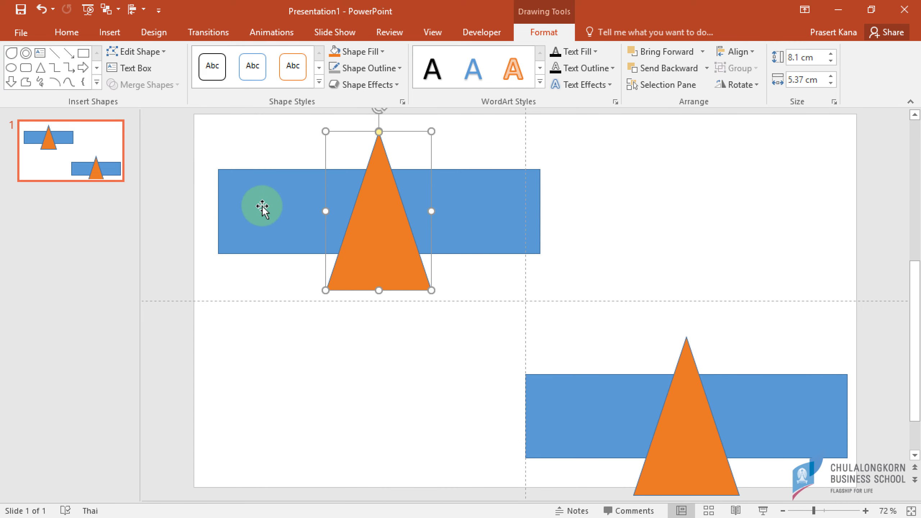
pyautogui.keyDown('shift'); pyautogui.click(262, 206); pyautogui.keyUp('shift')
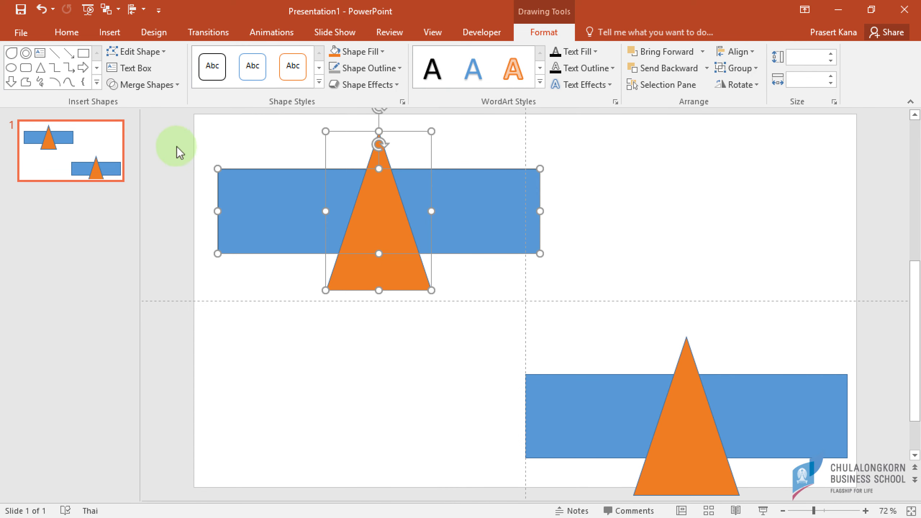
pyautogui.click(176, 86)
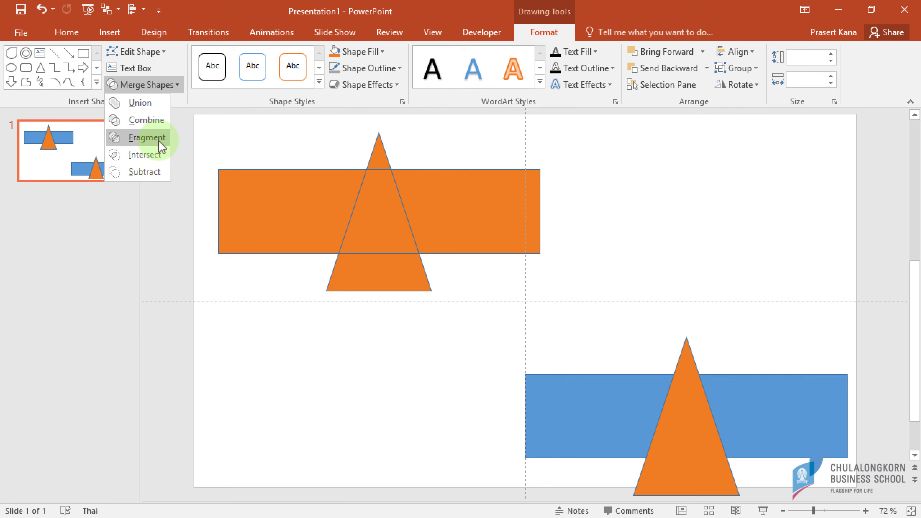
# Fragment the upper pair and nudge the orange pieces apart to reveal white gaps along the cuts
pyautogui.click(160, 145)
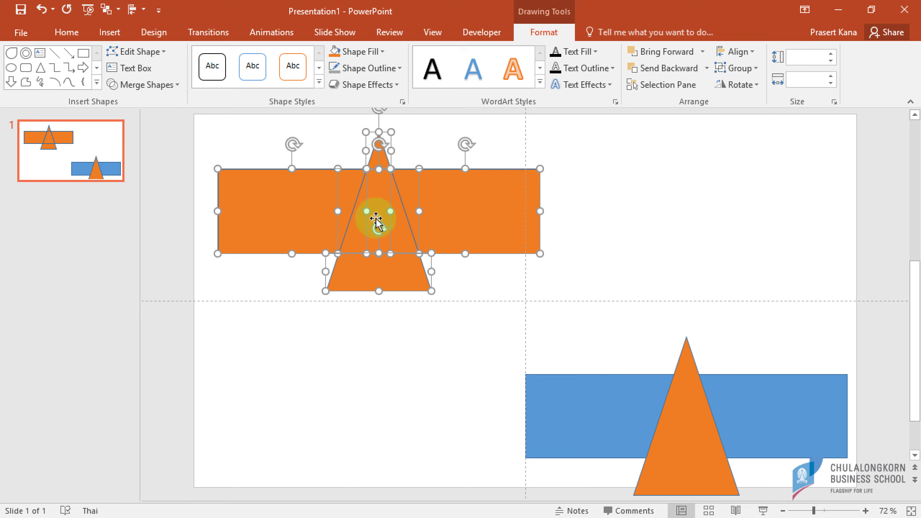
pyautogui.click(377, 324)
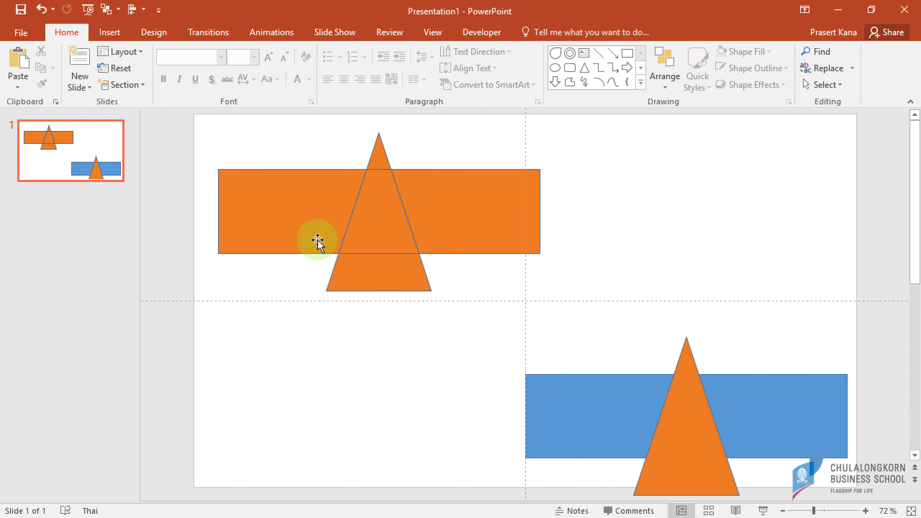
pyautogui.moveTo(302, 194); pyautogui.dragTo(287, 195)
pyautogui.moveTo(431, 200); pyautogui.dragTo(446, 199)
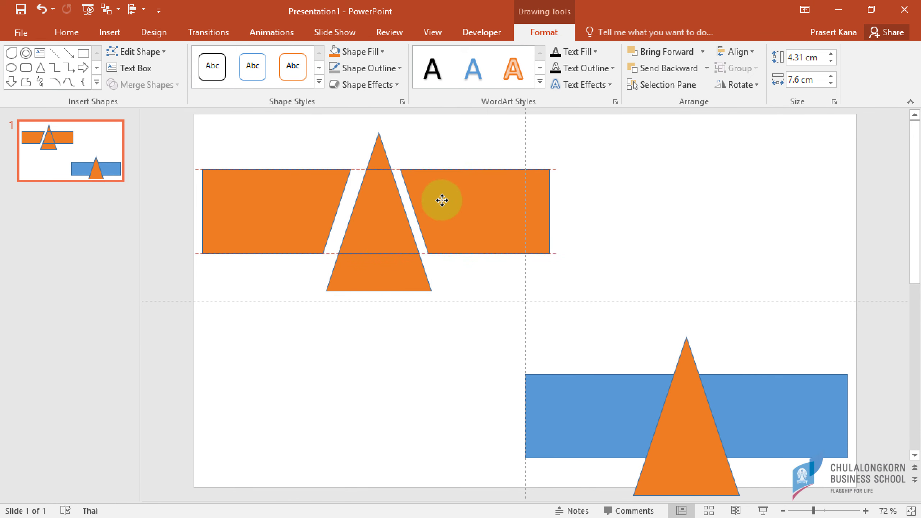
pyautogui.moveTo(380, 263); pyautogui.dragTo(382, 273)
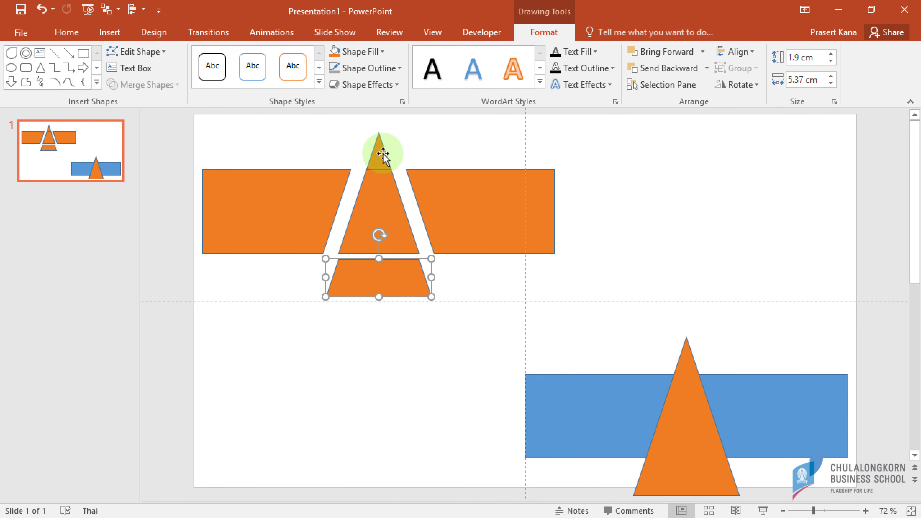
pyautogui.moveTo(382, 148); pyautogui.dragTo(378, 145)
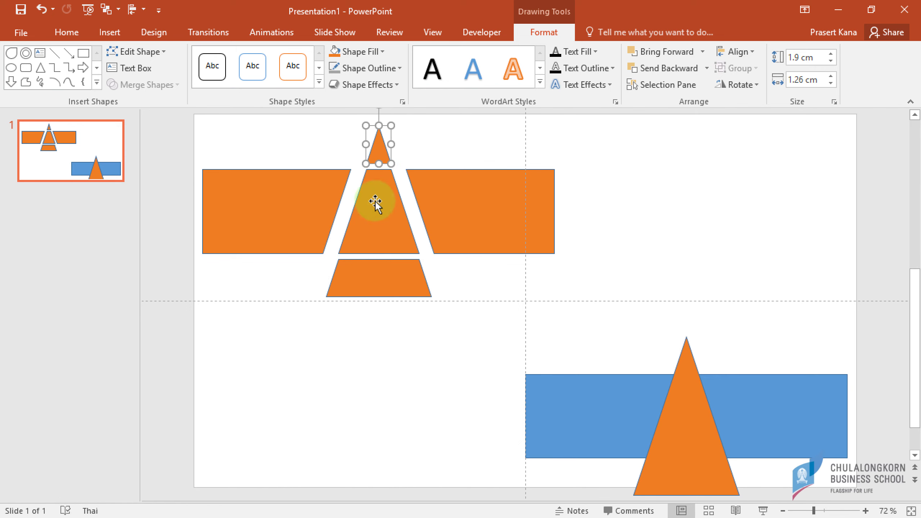
pyautogui.moveTo(321, 196); pyautogui.dragTo(327, 196)
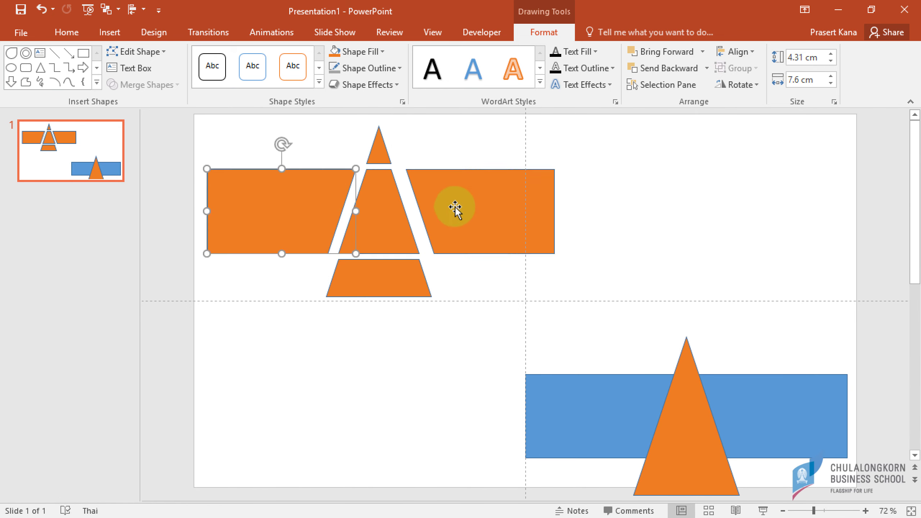
pyautogui.moveTo(464, 207); pyautogui.dragTo(459, 207)
pyautogui.click(488, 222)
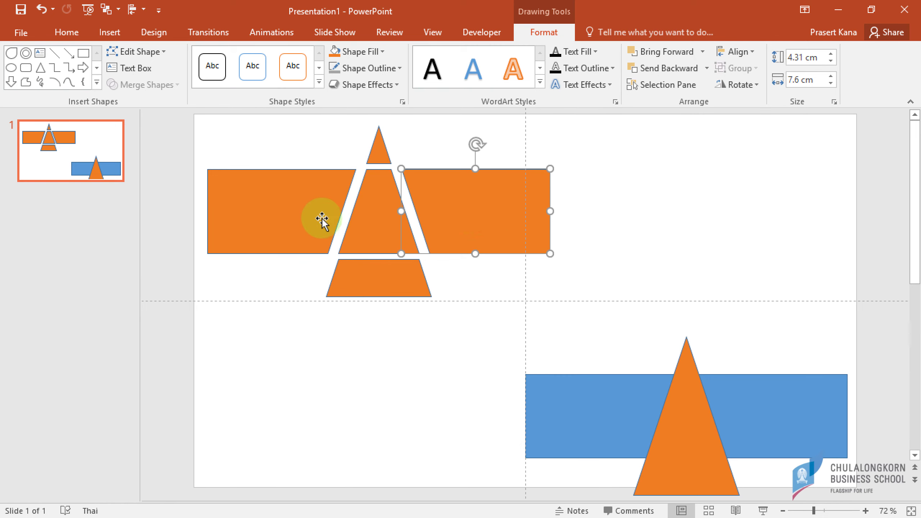
pyautogui.click(89, 198)
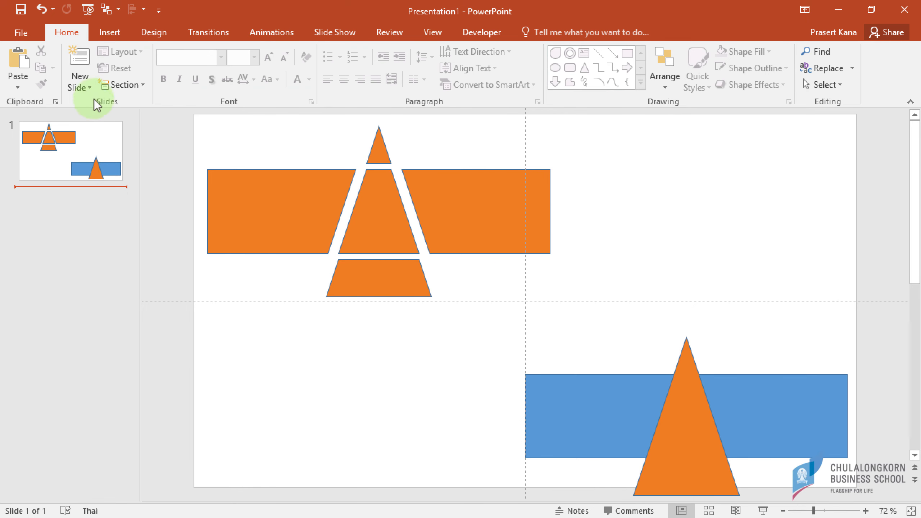
# Add a blank slide 2 and draw a 9.68 cm blue circle centred on the guides
pyautogui.click(84, 91)
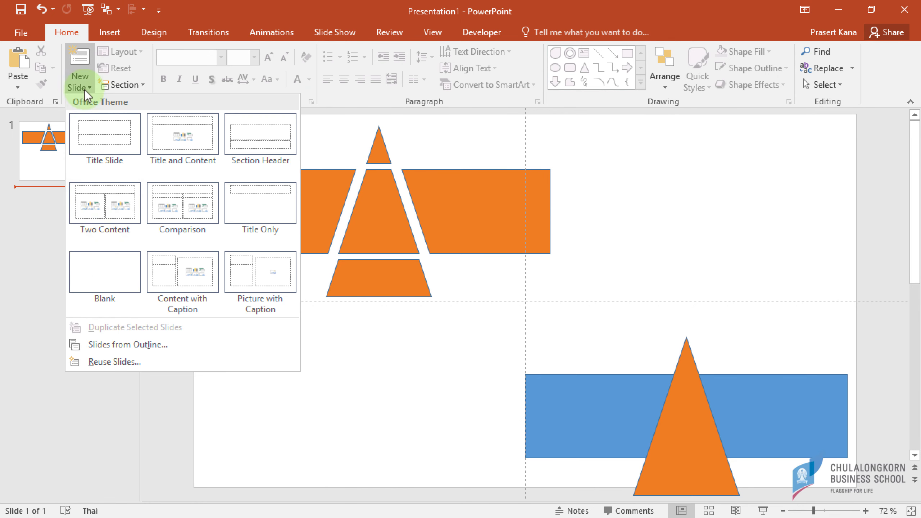
pyautogui.click(97, 278)
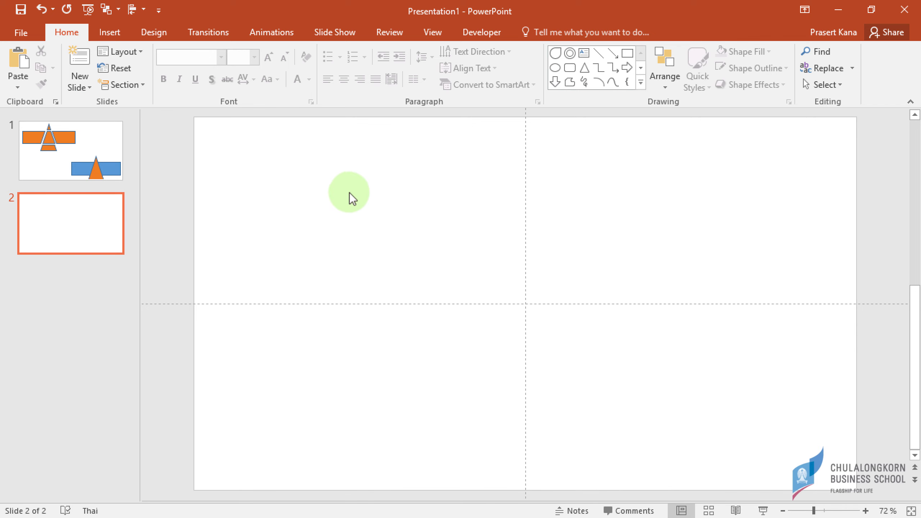
pyautogui.click(114, 33)
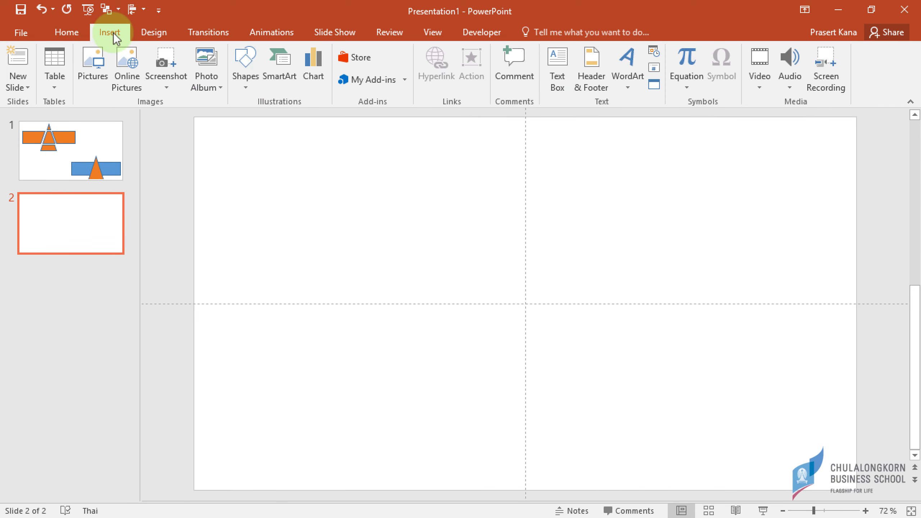
pyautogui.click(249, 82)
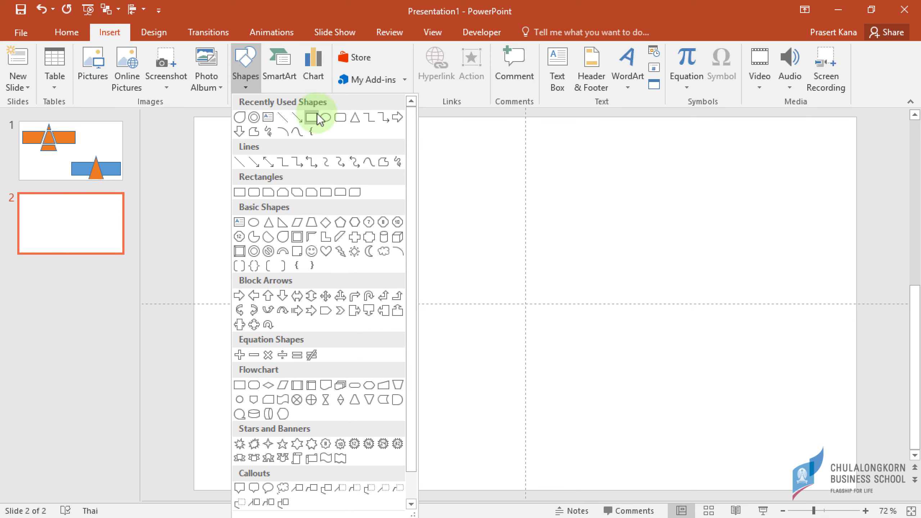
pyautogui.click(312, 116)
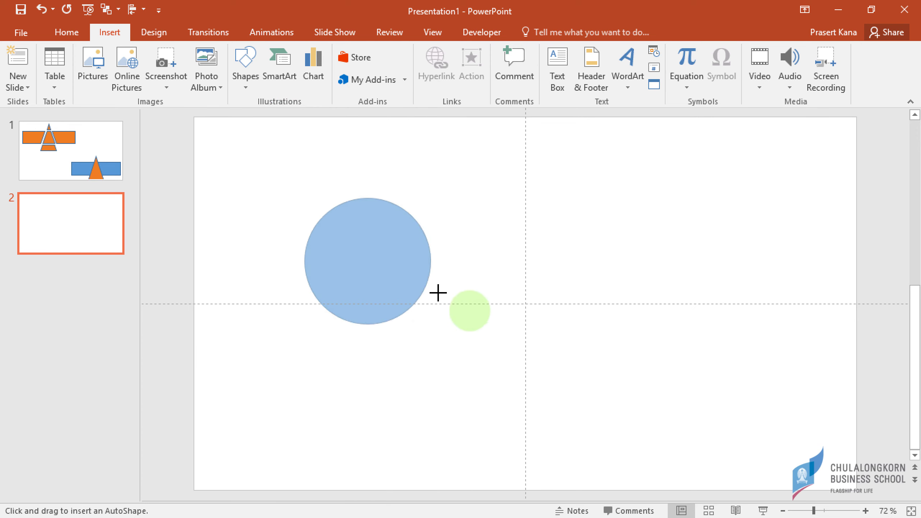
pyautogui.moveTo(305, 197); pyautogui.dragTo(494, 323)
pyautogui.moveTo(405, 269); pyautogui.dragTo(555, 279)
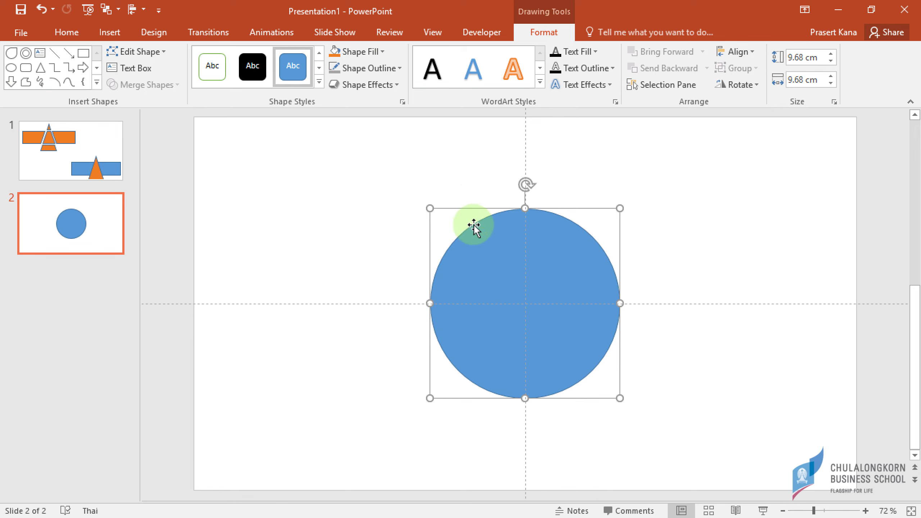
pyautogui.click(349, 182)
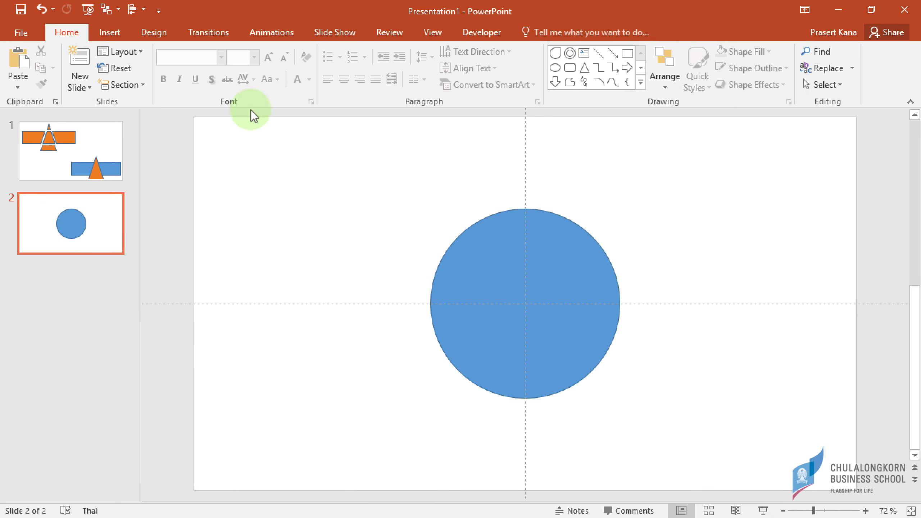
pyautogui.click(114, 31)
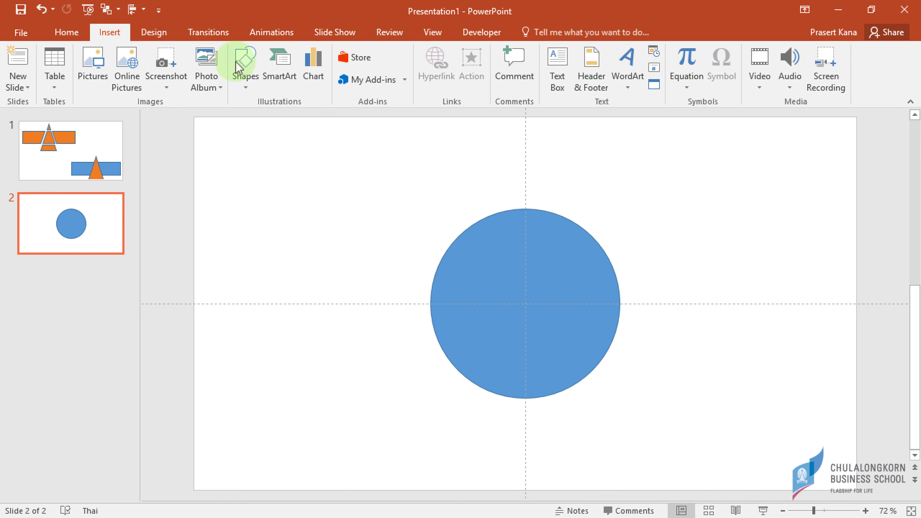
# Cover the circle's lower half with a 16.23 × 6.19 cm rectangle, then select both shapes
pyautogui.click(250, 90)
pyautogui.click(311, 118)
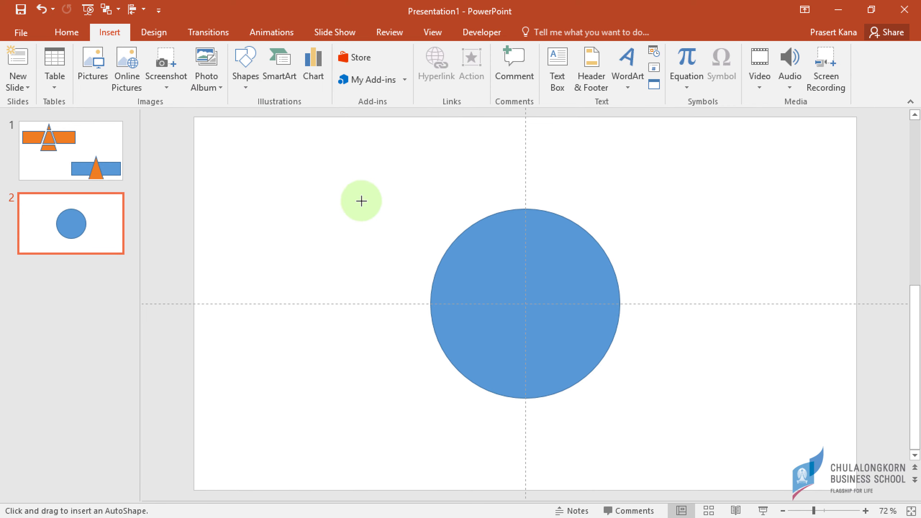
pyautogui.moveTo(379, 307); pyautogui.dragTo(695, 366)
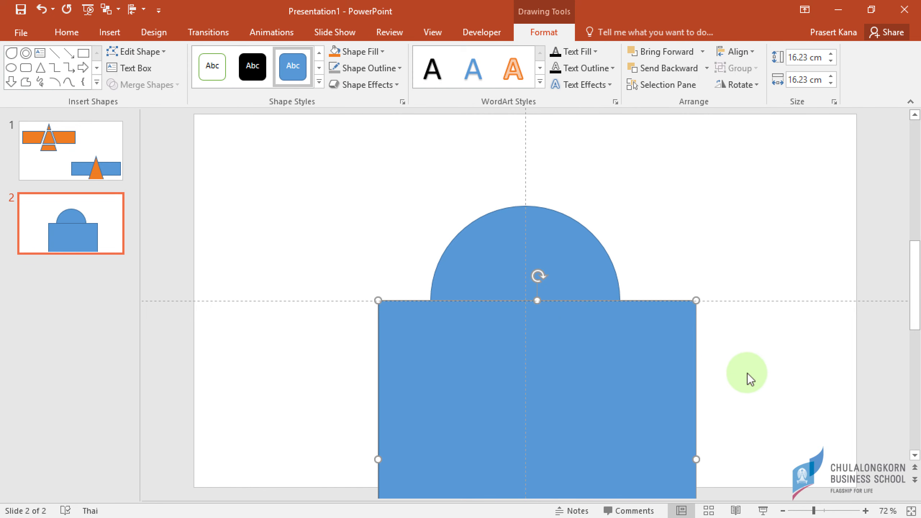
pyautogui.scroll(-1, 784, 339)
pyautogui.scroll(-2, 689, 381)
pyautogui.scroll(-2, 645, 408)
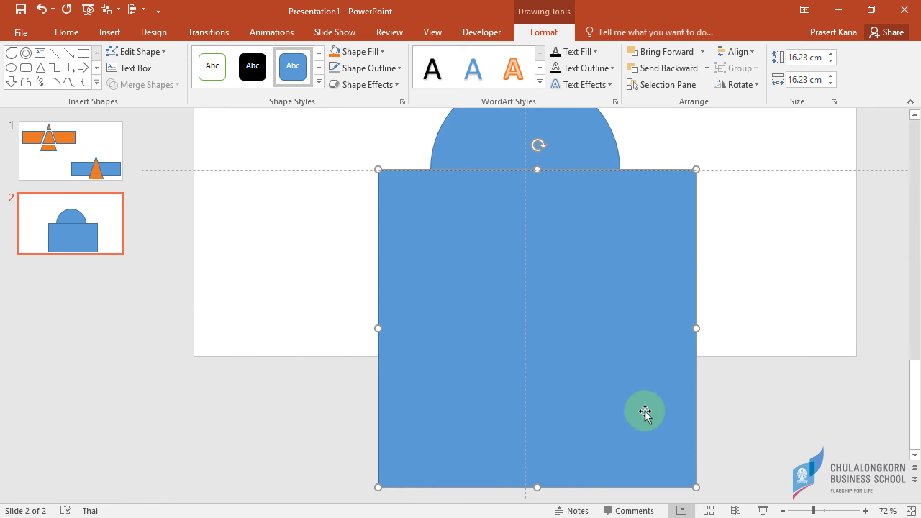
pyautogui.moveTo(537, 487); pyautogui.dragTo(529, 292)
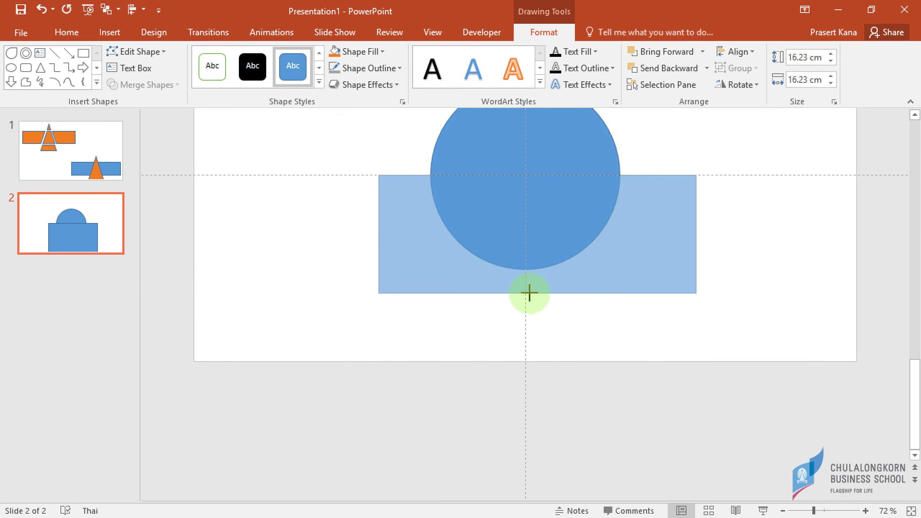
pyautogui.scroll(5, 755, 269)
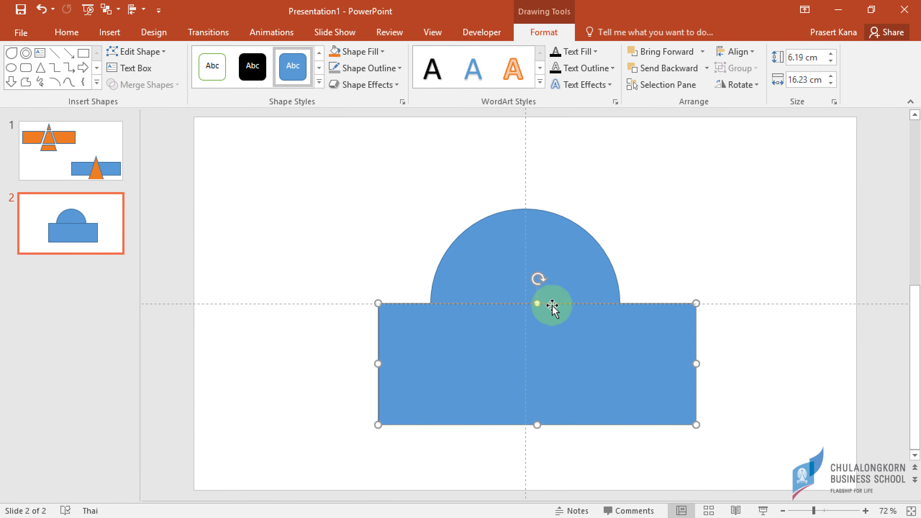
pyautogui.click(506, 224)
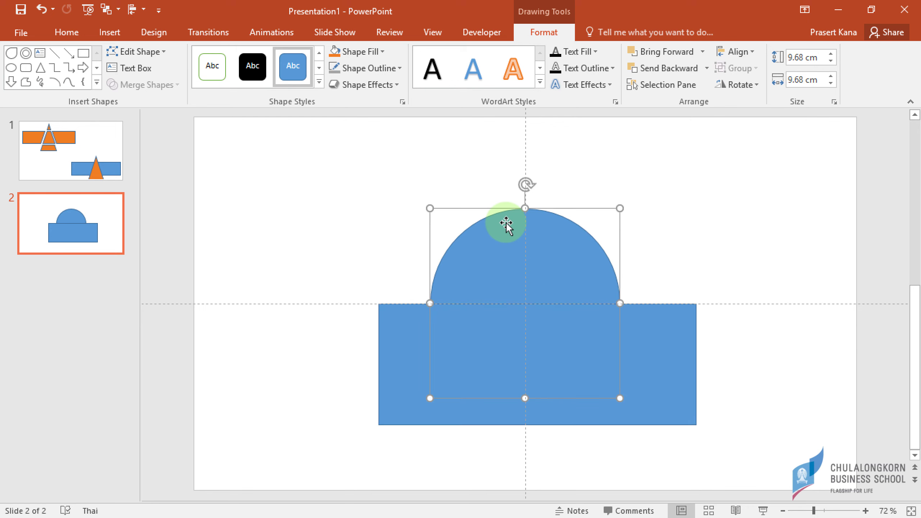
pyautogui.keyDown('shift'); pyautogui.click(393, 330); pyautogui.keyUp('shift')
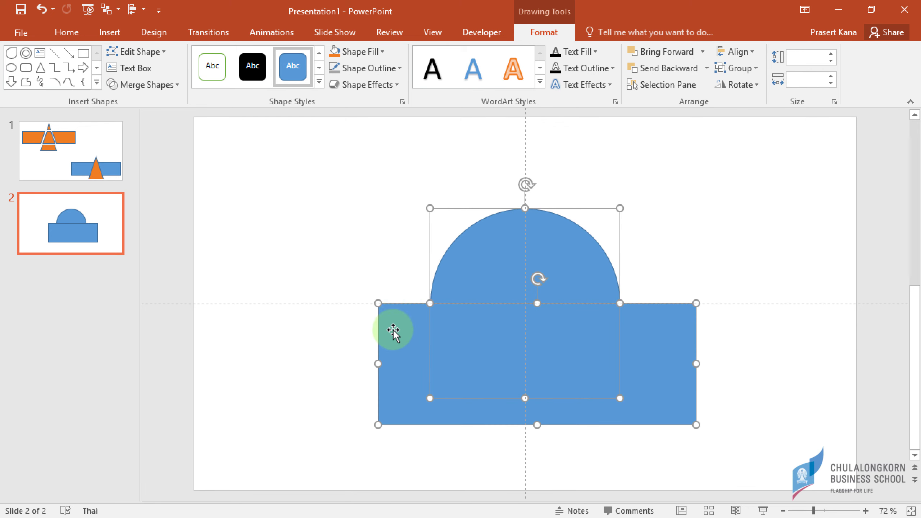
# Subtract the rectangle from the circle and enlarge the semicircle to 11.17 × 5.59 cm
pyautogui.click(177, 85)
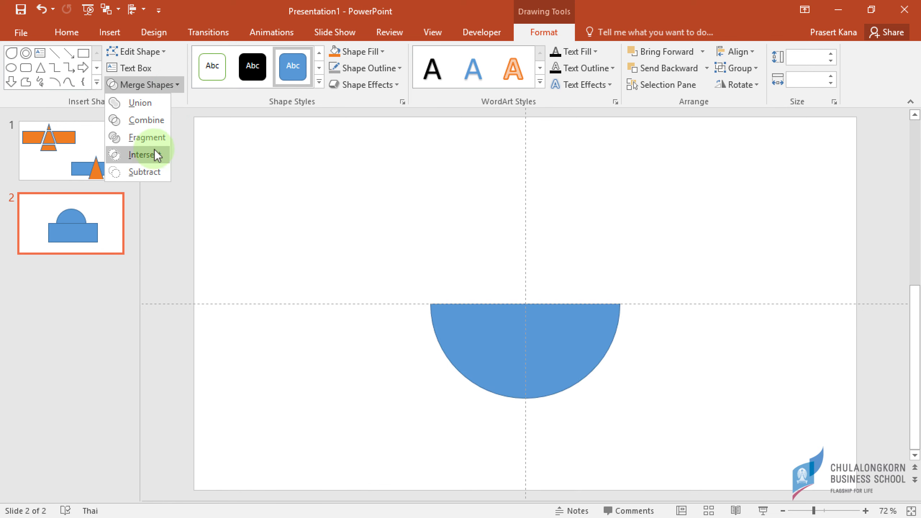
pyautogui.click(152, 170)
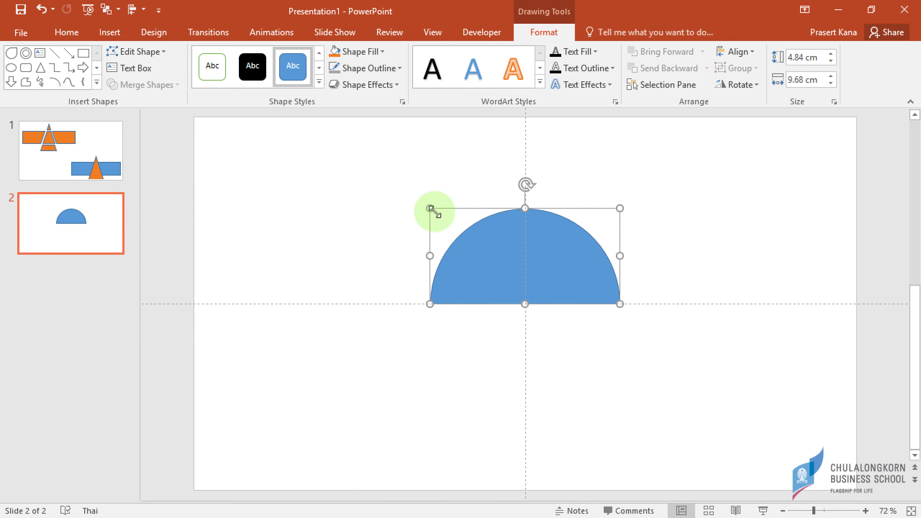
pyautogui.moveTo(430, 209); pyautogui.dragTo(401, 194)
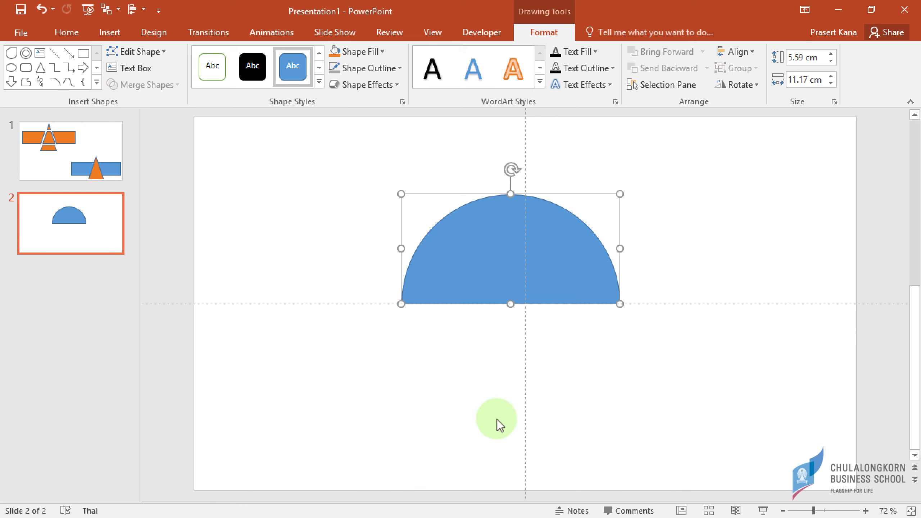
pyautogui.click(301, 162)
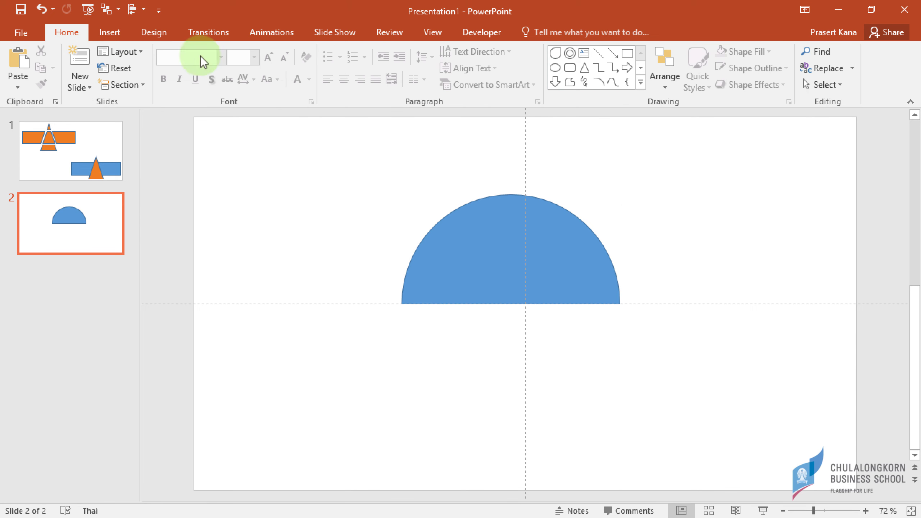
# Draw a tall, thin blue rectangle for the umbrella stem
pyautogui.click(118, 34)
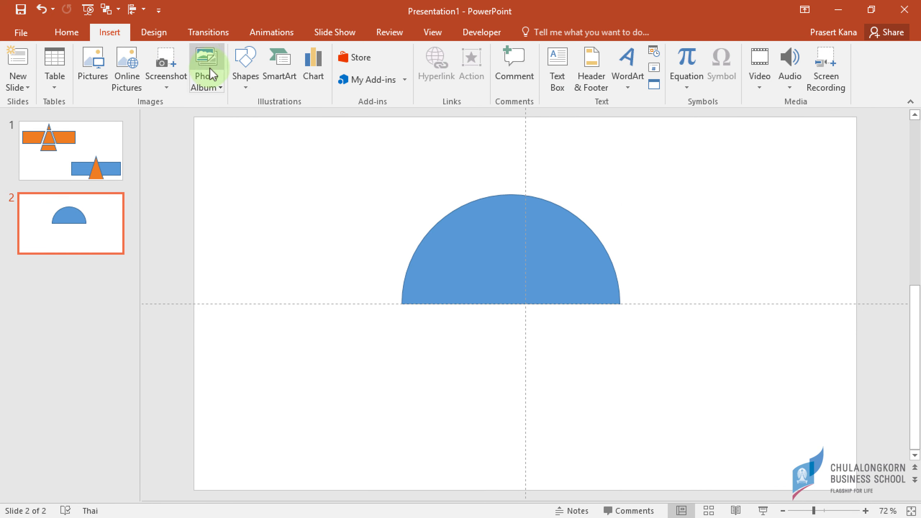
pyautogui.click(243, 85)
pyautogui.click(310, 118)
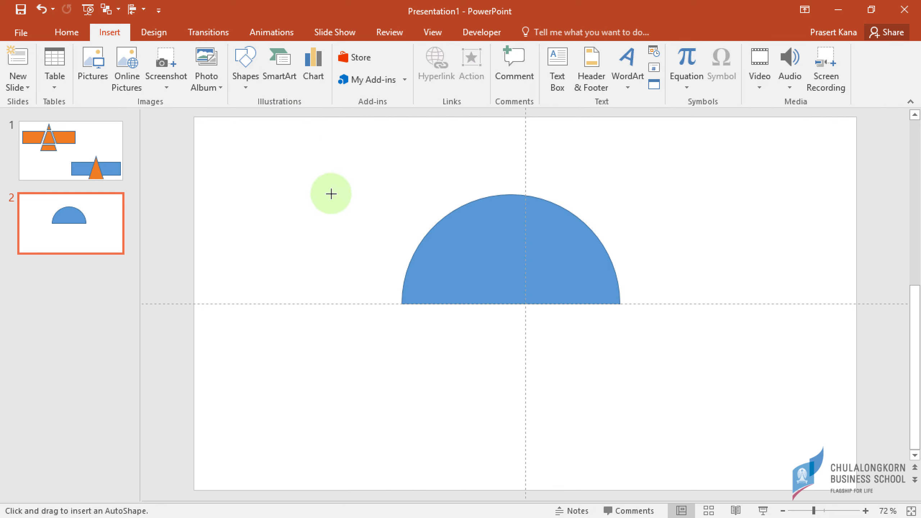
pyautogui.moveTo(300, 193); pyautogui.dragTo(302, 358)
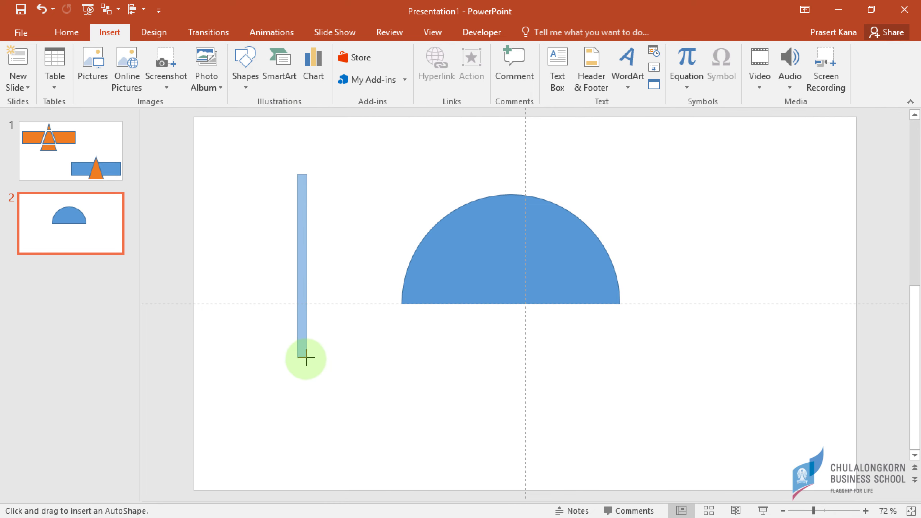
# Move the semicircle up-left and centre the 0.44 × 9.46 cm stem under its flat edge
pyautogui.moveTo(301, 241); pyautogui.dragTo(511, 370)
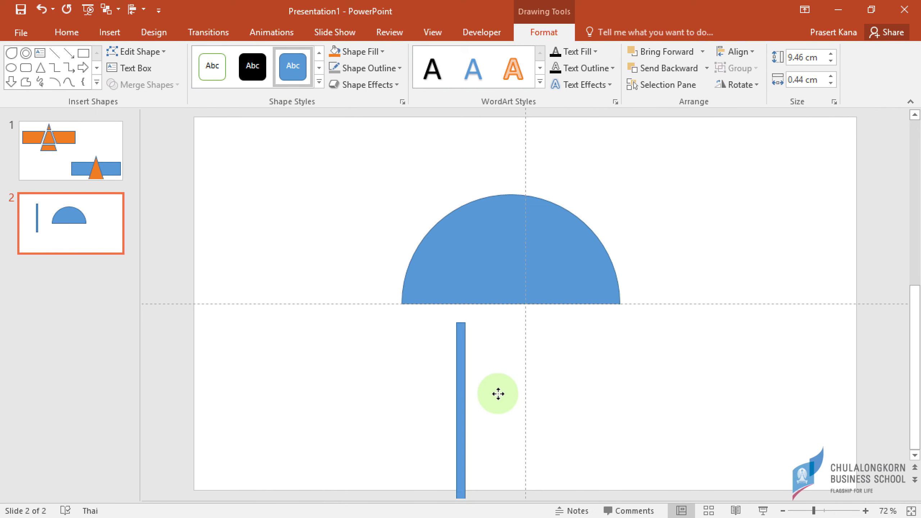
pyautogui.moveTo(490, 242)
pyautogui.mouseDown()
pyautogui.moveTo(452, 203)
pyautogui.moveTo(302, 166)
pyautogui.mouseUp()
pyautogui.moveTo(513, 361); pyautogui.dragTo(341, 298)
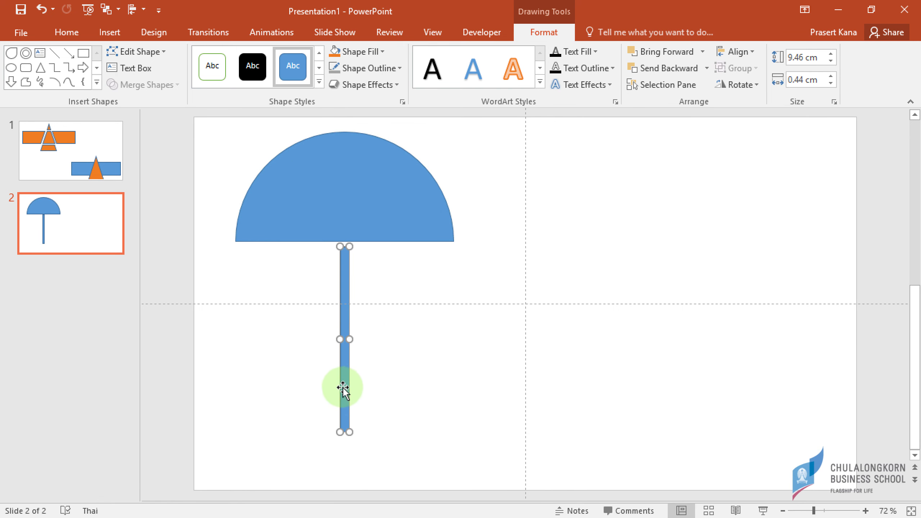
pyautogui.moveTo(337, 417); pyautogui.dragTo(342, 385)
pyautogui.click(388, 392)
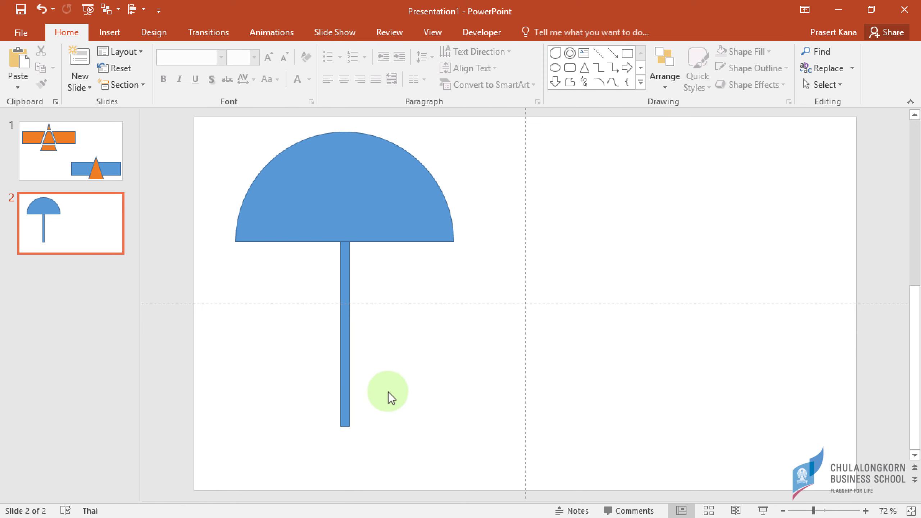
# Draw a 2.98 × 2.98 cm blue donut and thicken its ring band
pyautogui.click(110, 32)
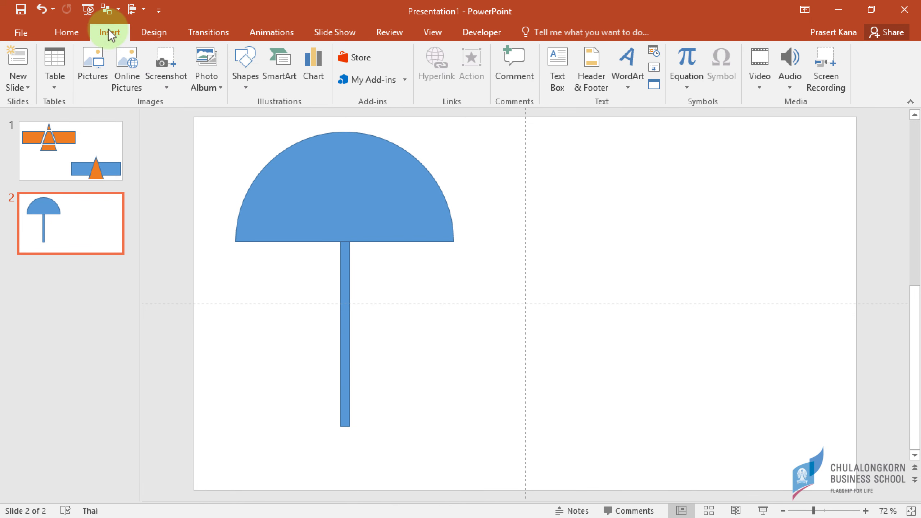
pyautogui.click(244, 76)
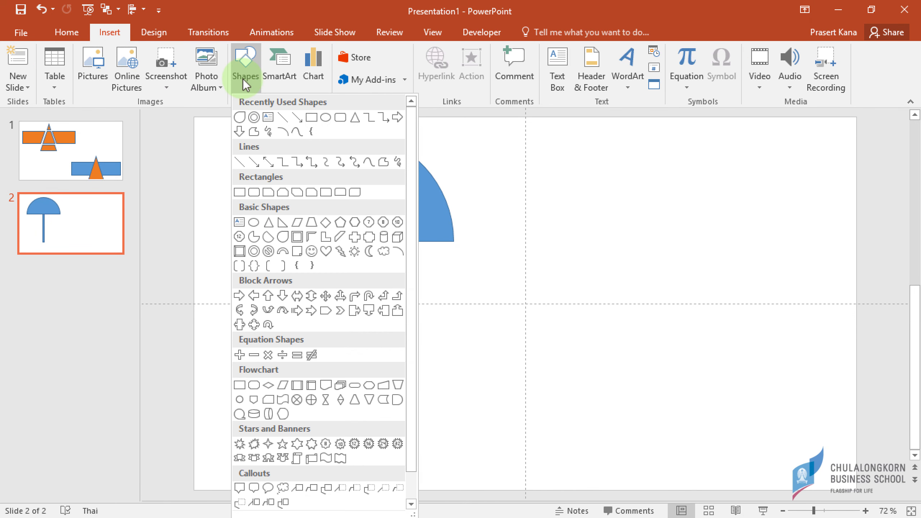
pyautogui.click(254, 251)
pyautogui.moveTo(404, 287); pyautogui.dragTo(454, 344)
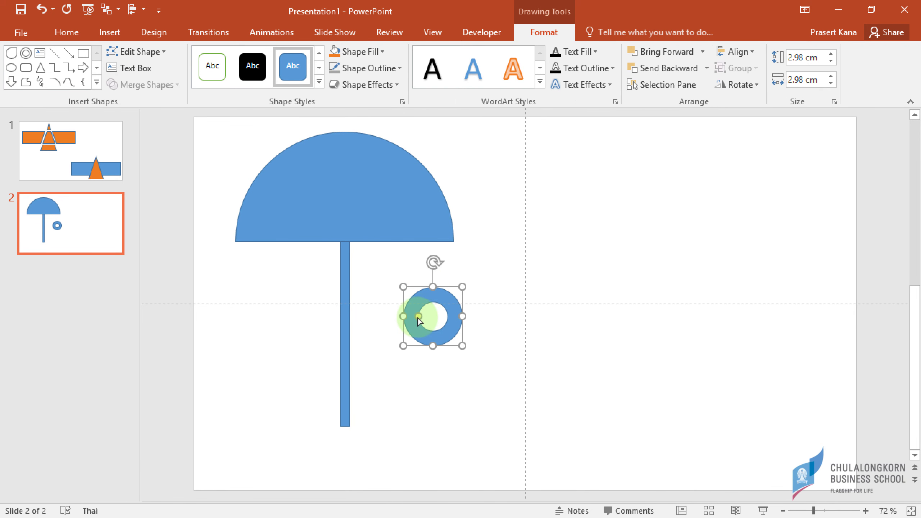
pyautogui.moveTo(418, 317); pyautogui.dragTo(417, 319)
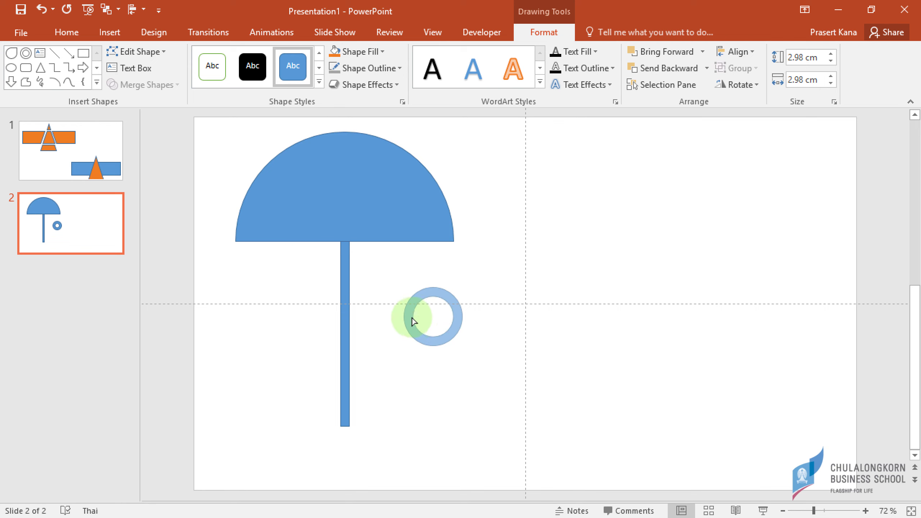
pyautogui.moveTo(413, 321); pyautogui.dragTo(412, 317)
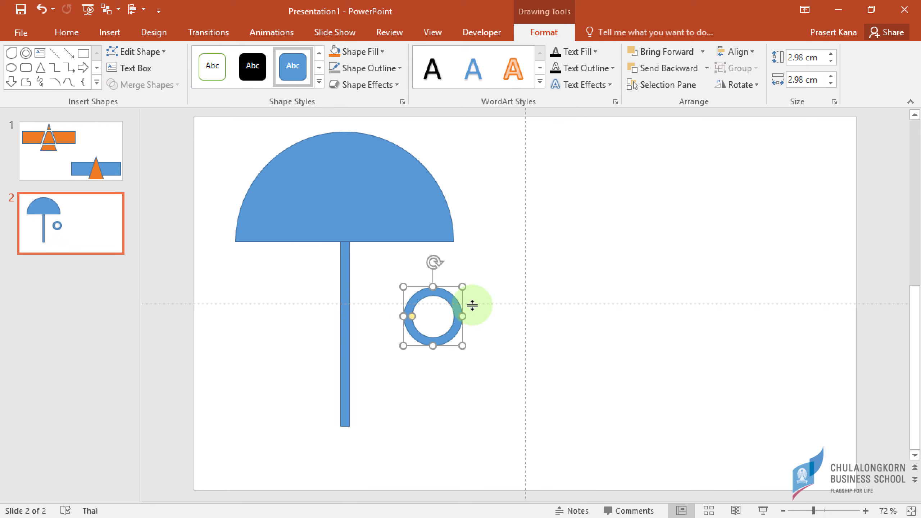
# Place the donut beside the lower end of the umbrella stem
pyautogui.click(491, 298)
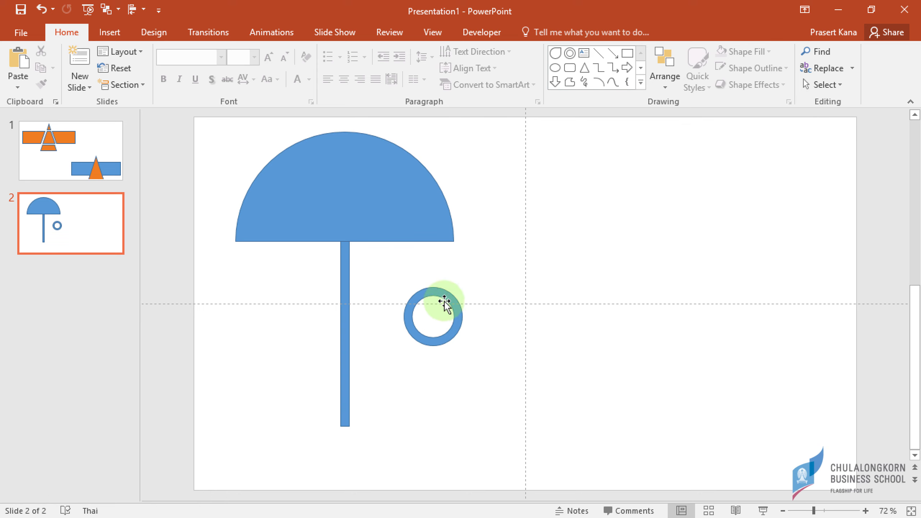
pyautogui.moveTo(450, 303); pyautogui.dragTo(377, 412)
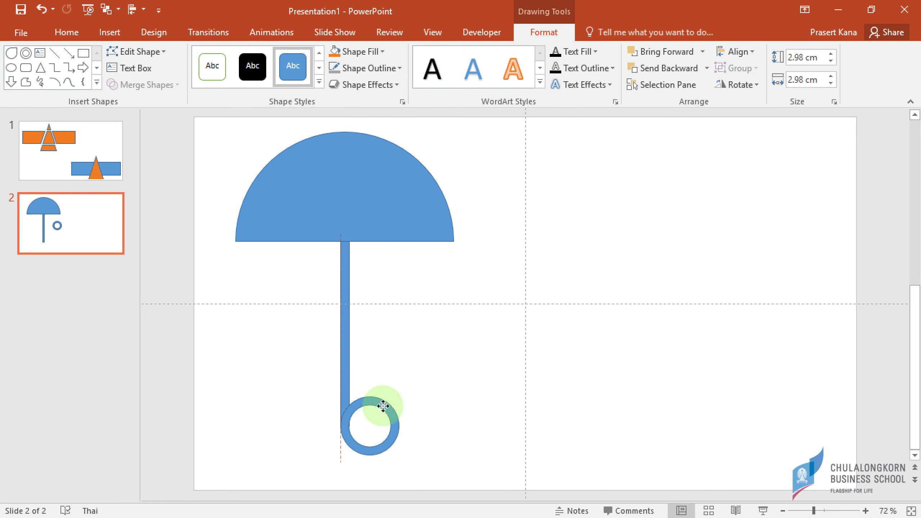
pyautogui.moveTo(376, 412)
pyautogui.mouseDown()
pyautogui.moveTo(364, 407)
pyautogui.moveTo(414, 345)
pyautogui.mouseUp()
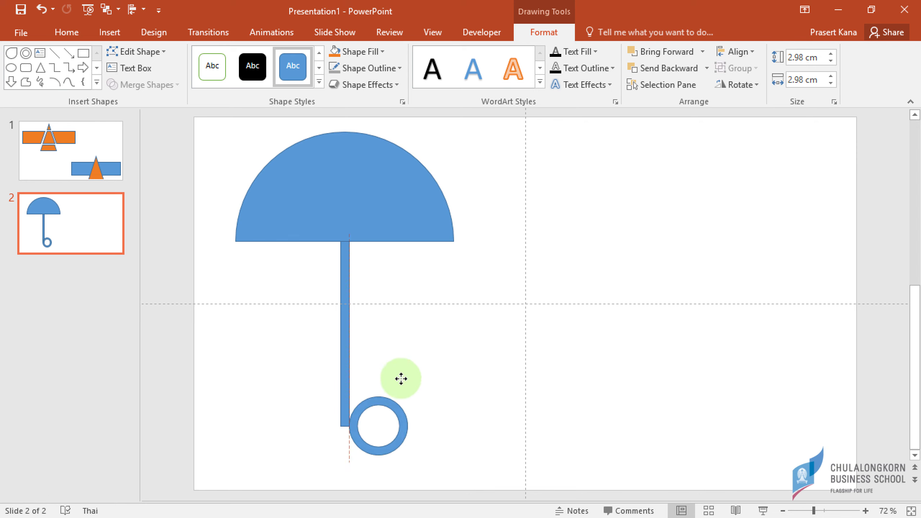
pyautogui.click(109, 32)
pyautogui.click(247, 78)
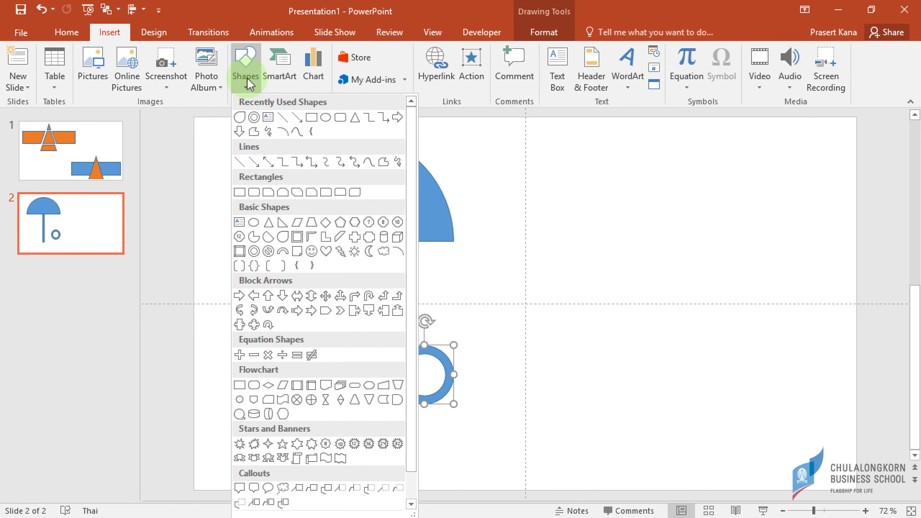
# Draw a rectangle covering the top half of the donut ring
pyautogui.click(304, 117)
pyautogui.moveTo(380, 333)
pyautogui.mouseDown()
pyautogui.moveTo(444, 348)
pyautogui.moveTo(467, 370)
pyautogui.mouseUp()
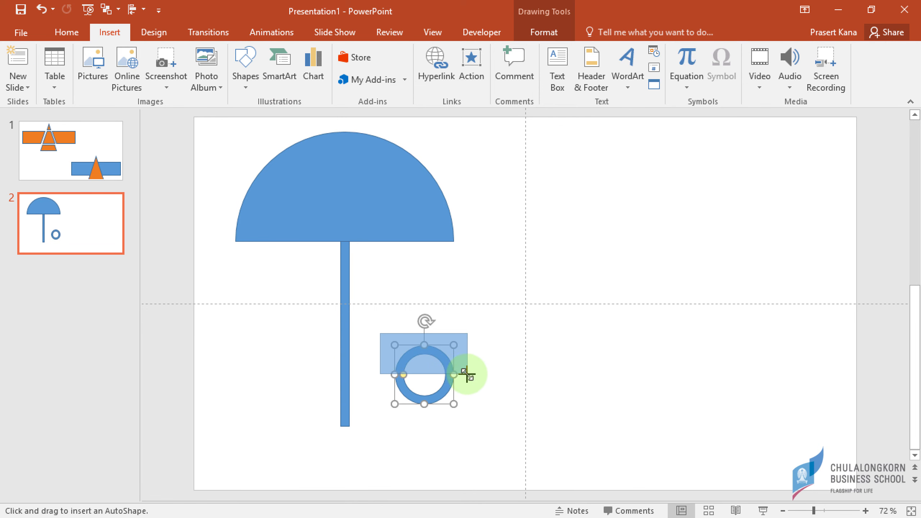
pyautogui.moveTo(466, 373); pyautogui.dragTo(467, 374)
pyautogui.click(497, 345)
pyautogui.doubleClick(435, 352)
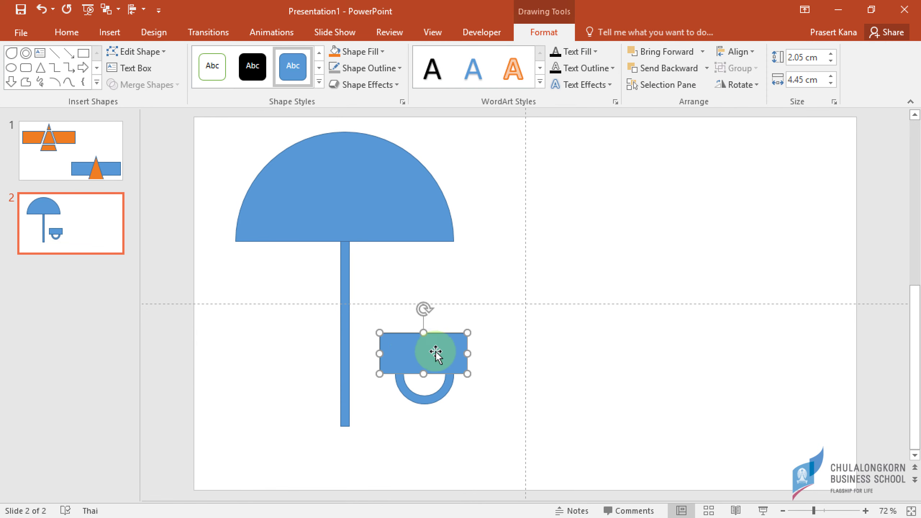
# Subtract the rectangle from the ring and hook the 1.56 × 2.98 cm half-ring onto the stem's bottom
pyautogui.keyDown('shift'); pyautogui.click(444, 392); pyautogui.keyUp('shift')
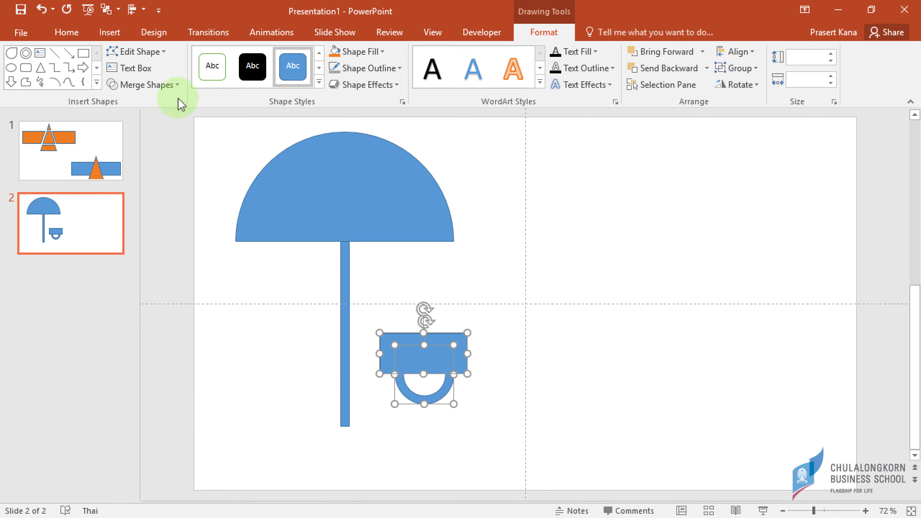
pyautogui.click(177, 84)
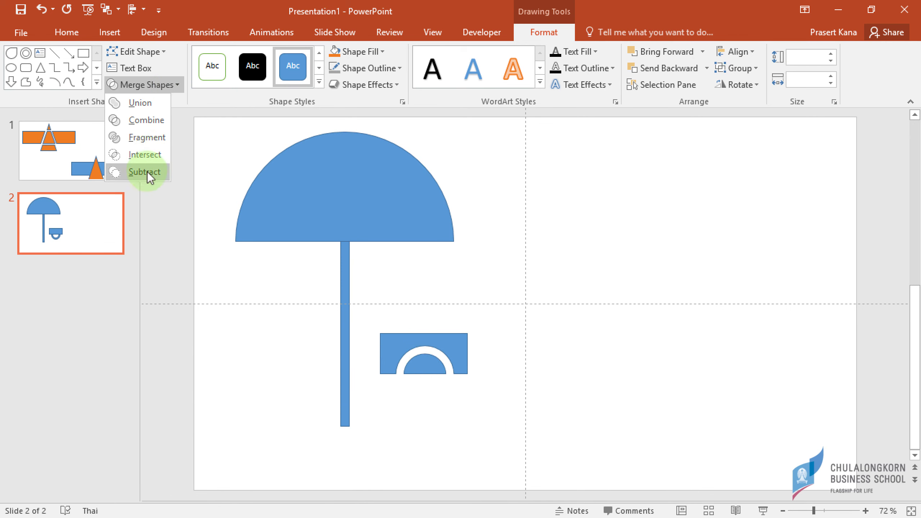
pyautogui.click(149, 121)
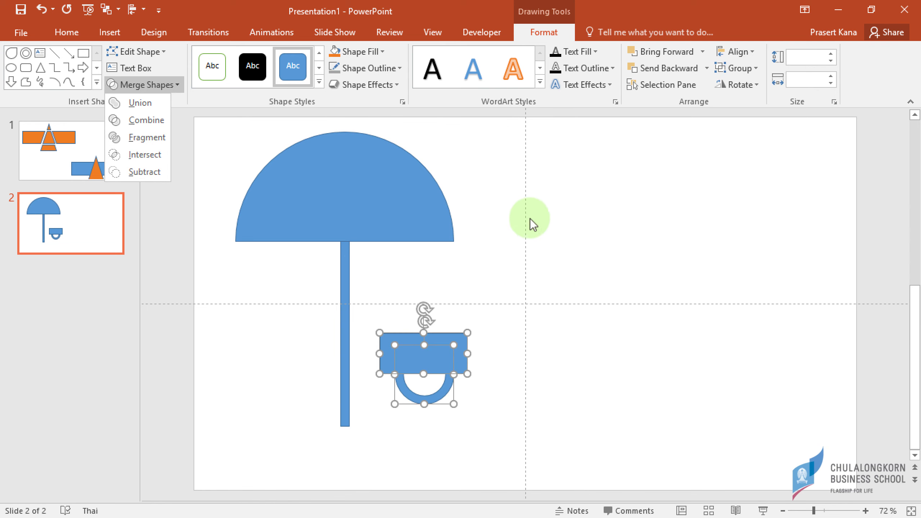
pyautogui.click(511, 391)
pyautogui.click(443, 391)
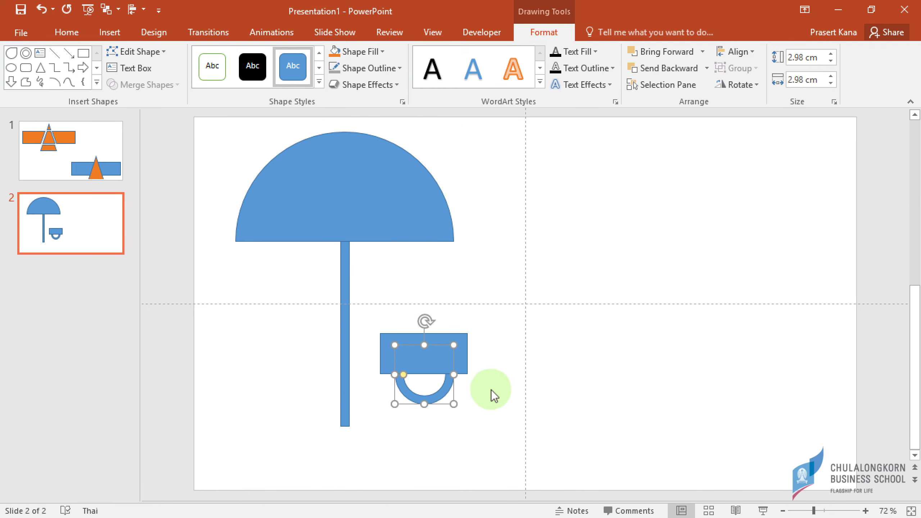
pyautogui.keyDown('shift'); pyautogui.click(464, 336); pyautogui.keyUp('shift')
pyautogui.click(177, 85)
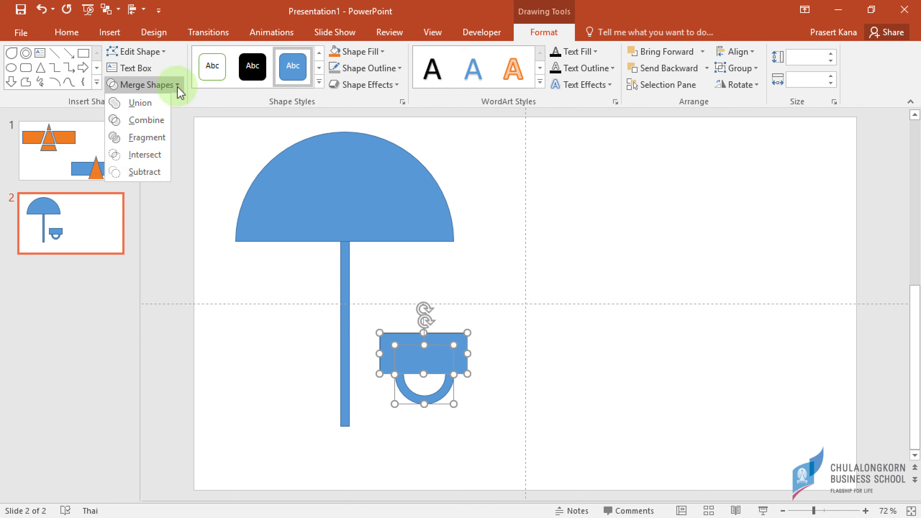
pyautogui.click(153, 175)
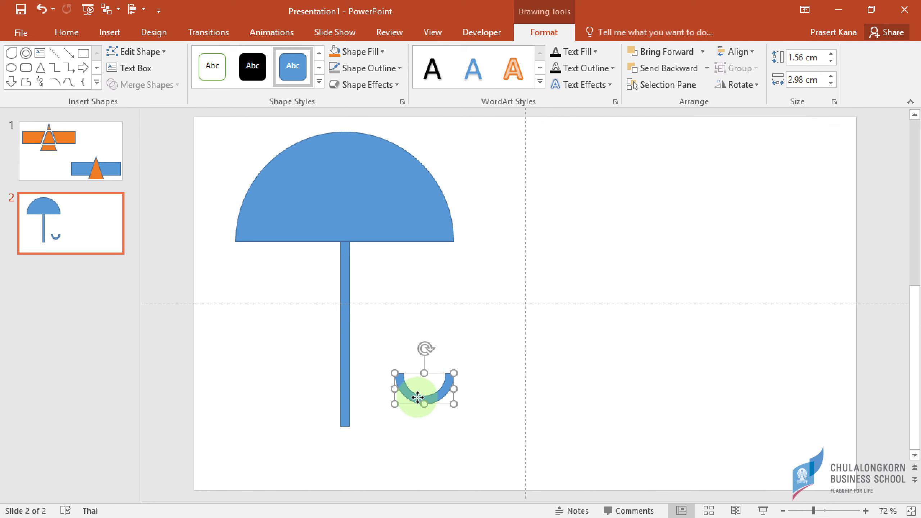
pyautogui.moveTo(418, 397); pyautogui.dragTo(365, 445)
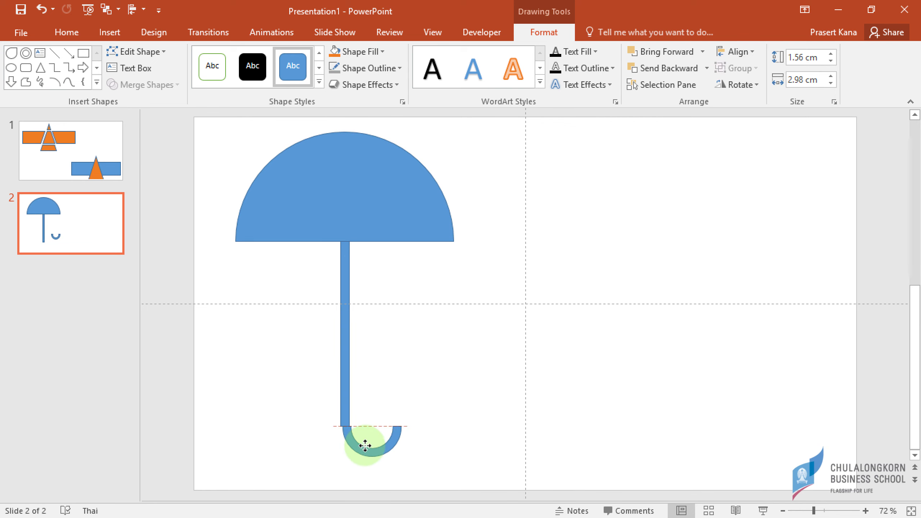
pyautogui.moveTo(365, 445); pyautogui.dragTo(365, 445)
# Align the stem under the canopy centre and Union it with the hook
pyautogui.click(419, 404)
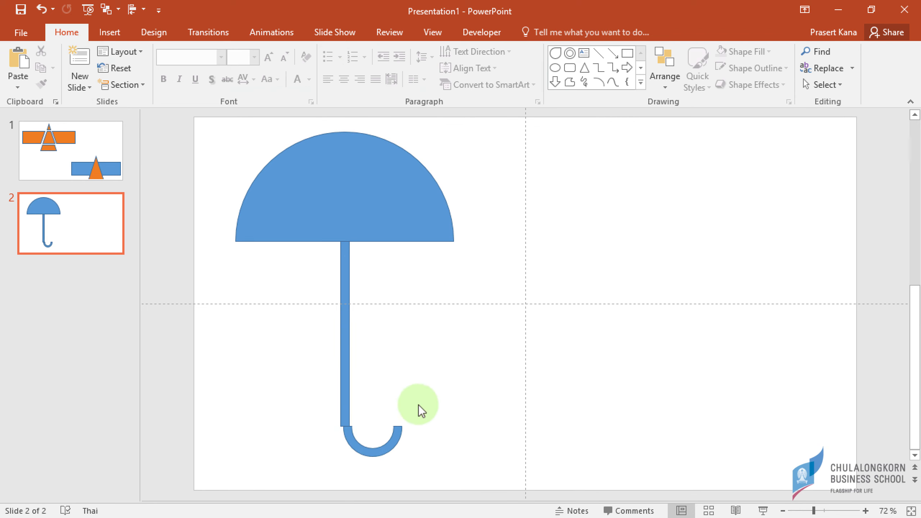
pyautogui.click(347, 435)
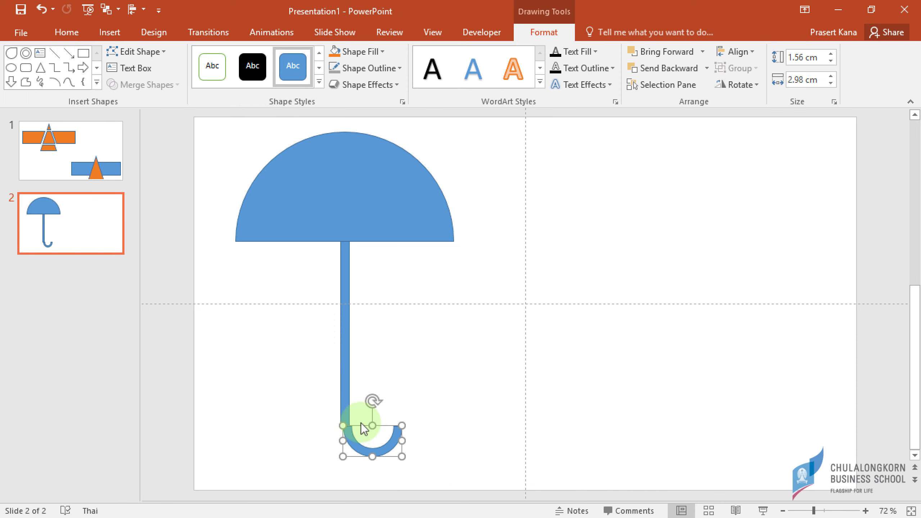
pyautogui.click(344, 322)
pyautogui.moveTo(345, 322); pyautogui.dragTo(348, 324)
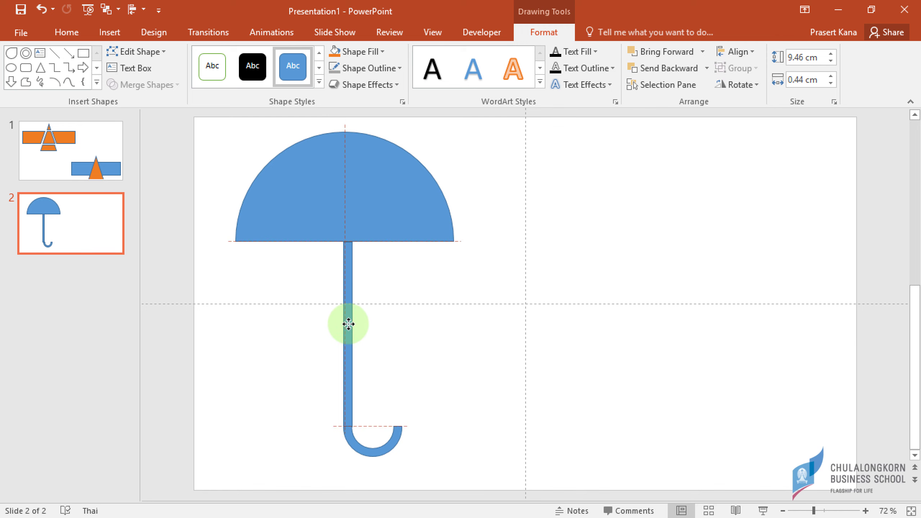
pyautogui.click(450, 341)
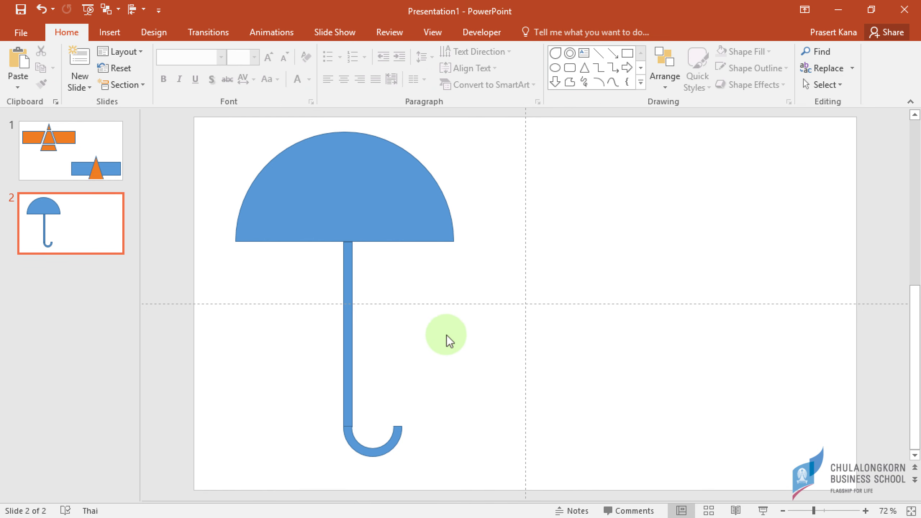
pyautogui.click(347, 345)
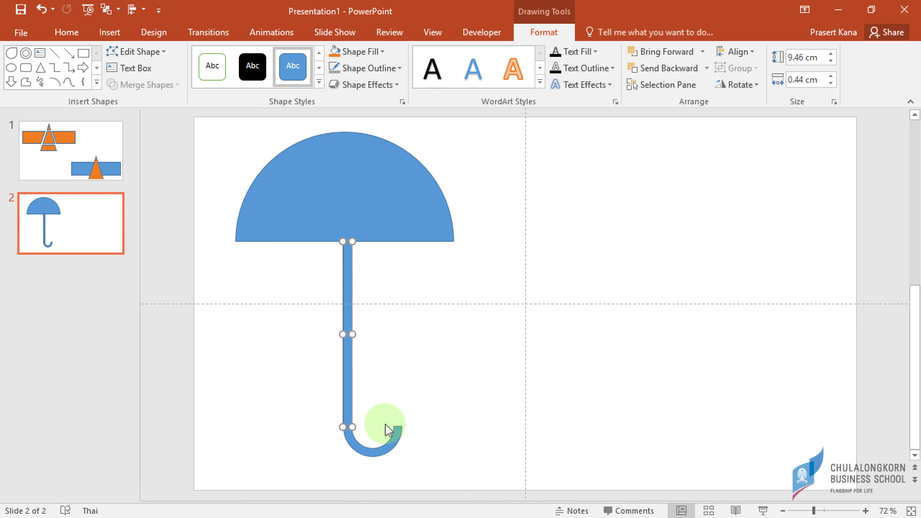
pyautogui.keyDown('shift'); pyautogui.click(393, 436); pyautogui.keyUp('shift')
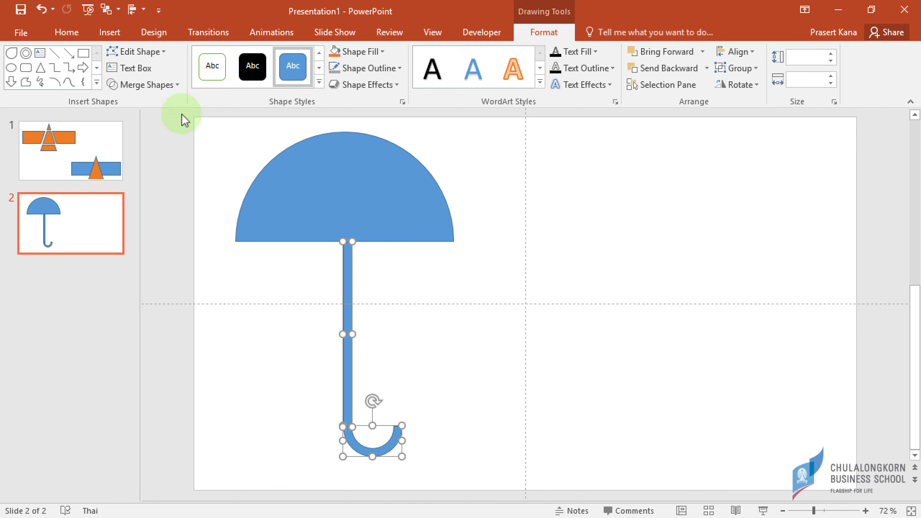
pyautogui.click(175, 87)
pyautogui.click(158, 101)
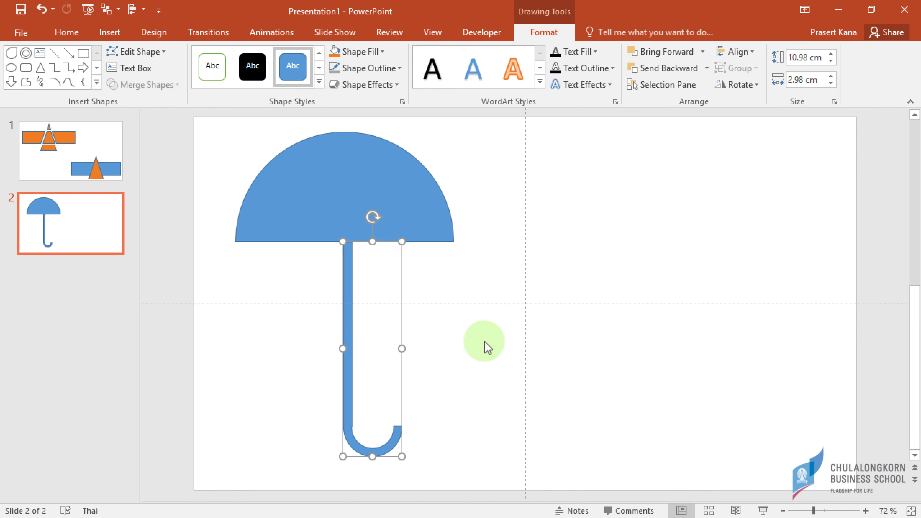
# Shorten the merged handle from 10.98 to 8.58 cm and move it under the canopy
pyautogui.click(485, 343)
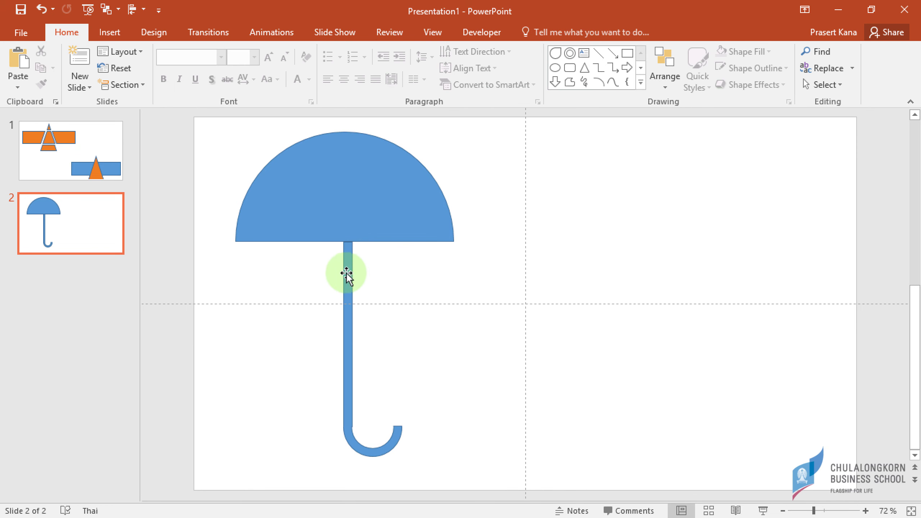
pyautogui.click(346, 270)
pyautogui.moveTo(371, 241); pyautogui.dragTo(368, 288)
pyautogui.moveTo(349, 354); pyautogui.dragTo(339, 309)
# Duplicate the canopy, shrink the copy to a 1.07 × 2.14 cm half-circle, and place it at the lower-left edge
pyautogui.click(435, 321)
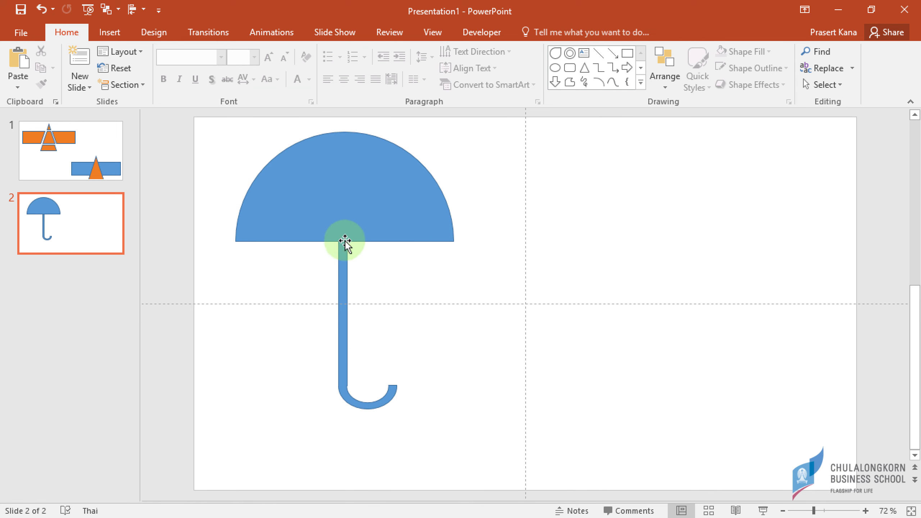
pyautogui.click(323, 157)
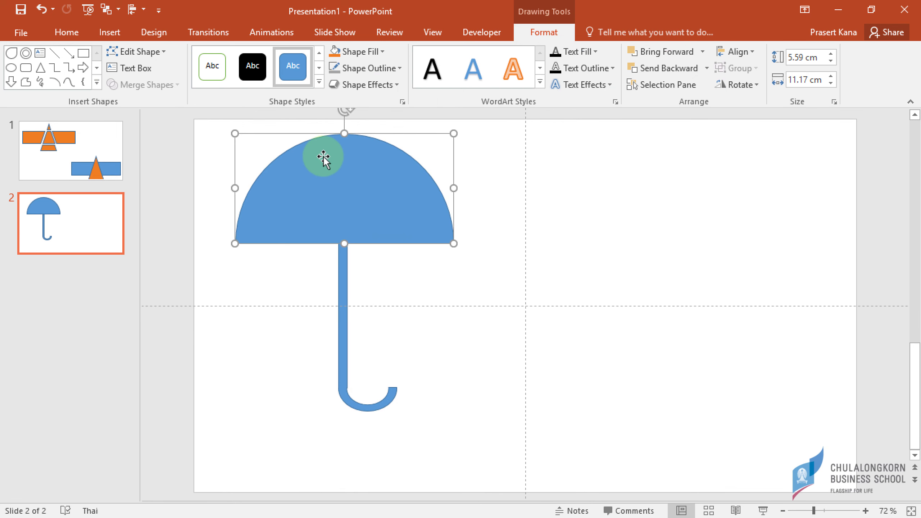
pyautogui.moveTo(323, 157); pyautogui.dragTo(527, 255)
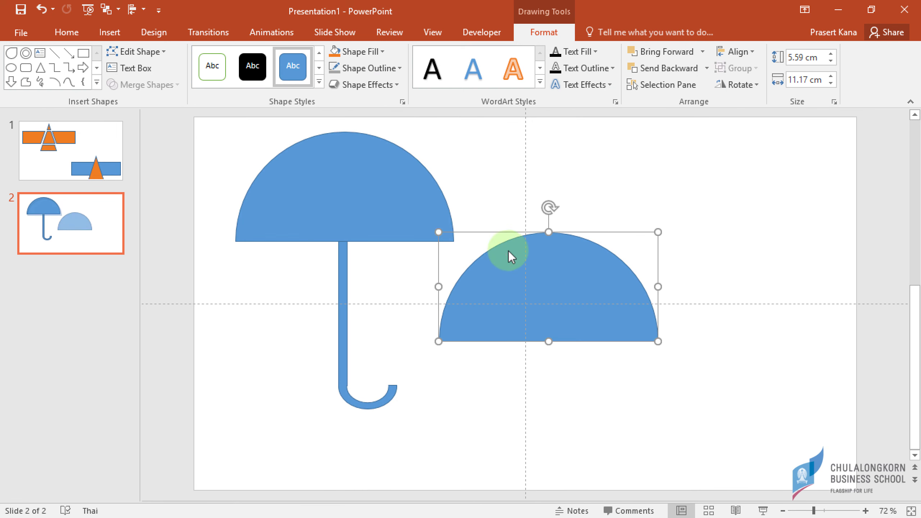
pyautogui.moveTo(440, 231); pyautogui.dragTo(616, 324)
pyautogui.moveTo(631, 330); pyautogui.dragTo(268, 233)
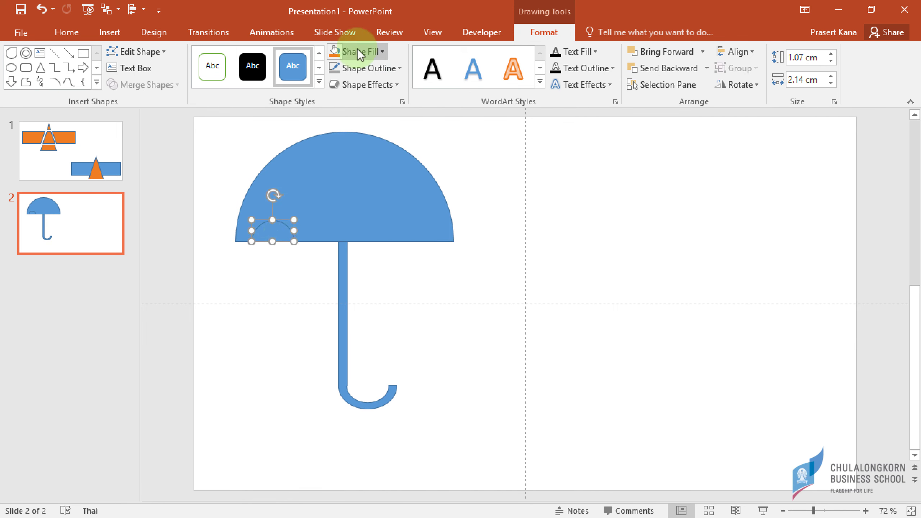
# Fill the small half-circle orange and copy it along the canopy's flat edge
pyautogui.click(382, 51)
pyautogui.click(393, 84)
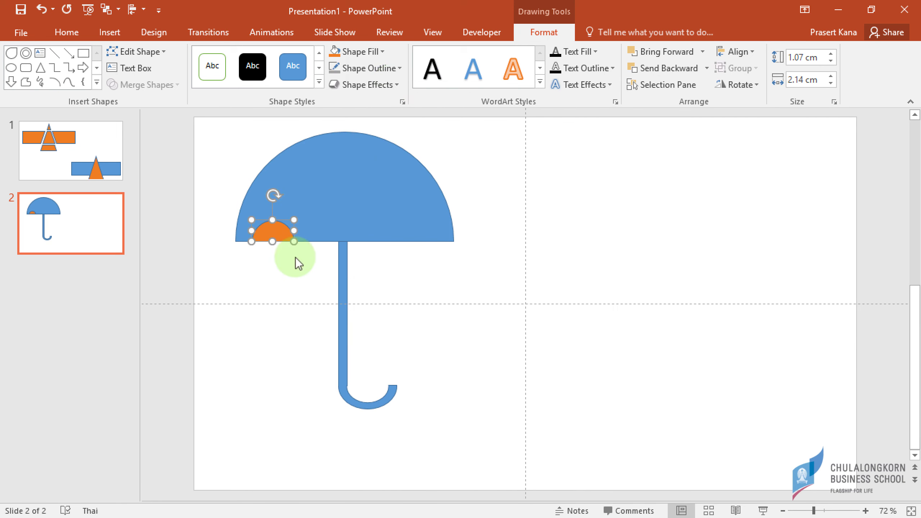
pyautogui.click(295, 258)
pyautogui.click(272, 233)
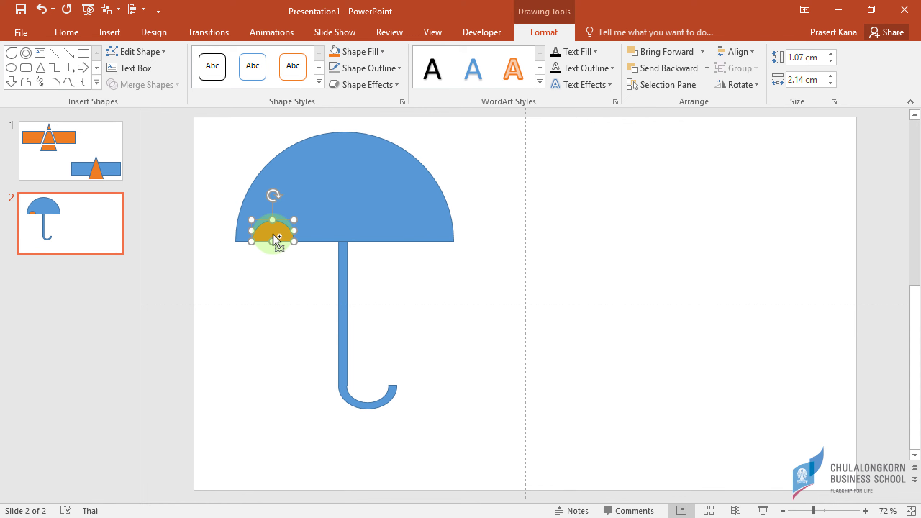
pyautogui.moveTo(277, 240)
pyautogui.mouseDown()
pyautogui.moveTo(316, 221)
pyautogui.moveTo(316, 229)
pyautogui.moveTo(407, 248)
pyautogui.mouseUp()
pyautogui.click(424, 279)
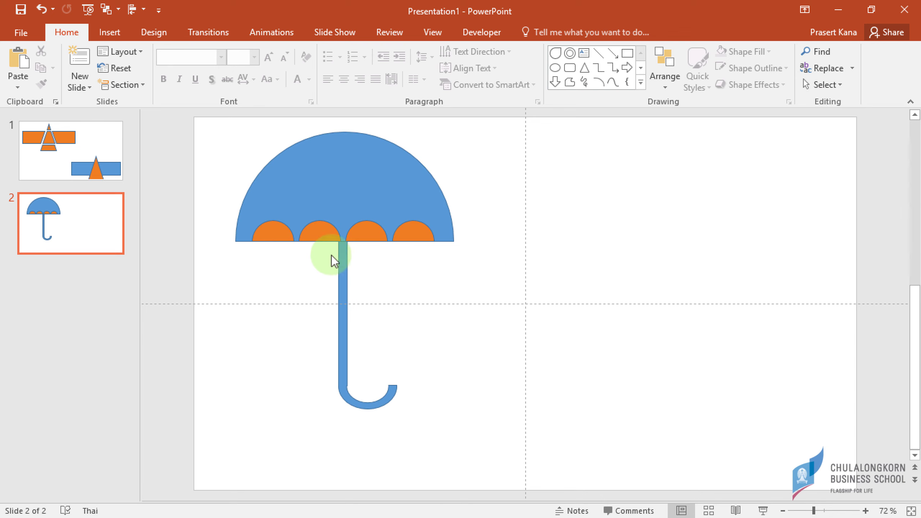
# Select the blue canopy plus all four orange half-circles and apply Merge Shapes > Subtract
pyautogui.click(312, 169)
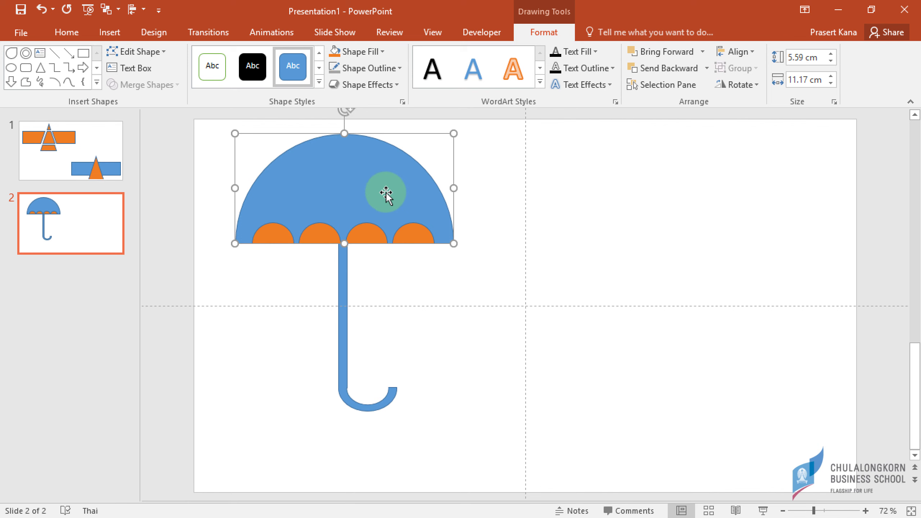
pyautogui.keyDown('shift'); pyautogui.click(278, 232); pyautogui.keyUp('shift')
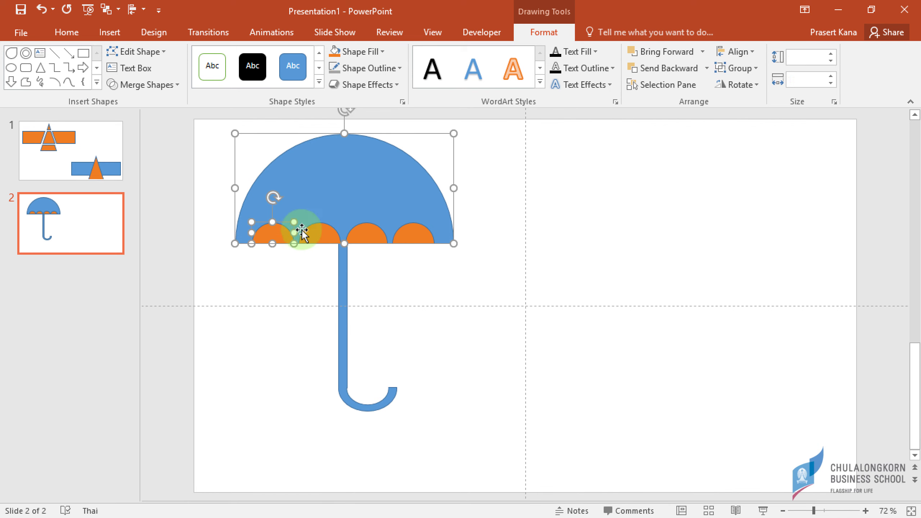
pyautogui.keyDown('shift'); pyautogui.click(319, 232); pyautogui.keyUp('shift')
pyautogui.keyDown('shift'); pyautogui.click(367, 232); pyautogui.keyUp('shift')
pyautogui.keyDown('shift'); pyautogui.click(414, 233); pyautogui.keyUp('shift')
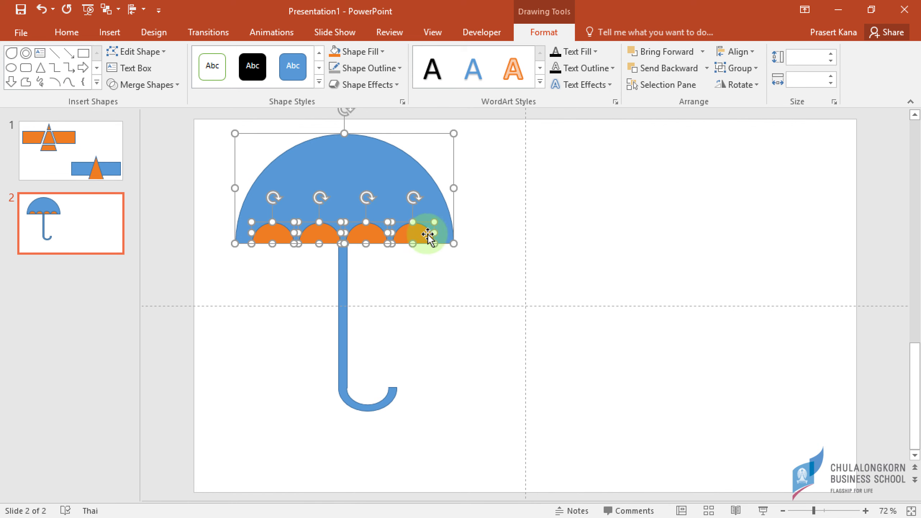
pyautogui.click(174, 89)
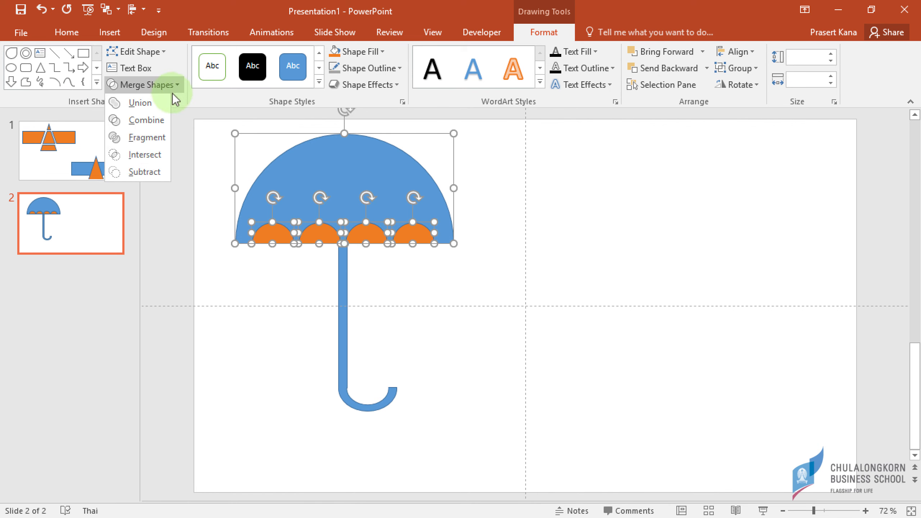
pyautogui.click(154, 171)
pyautogui.click(398, 294)
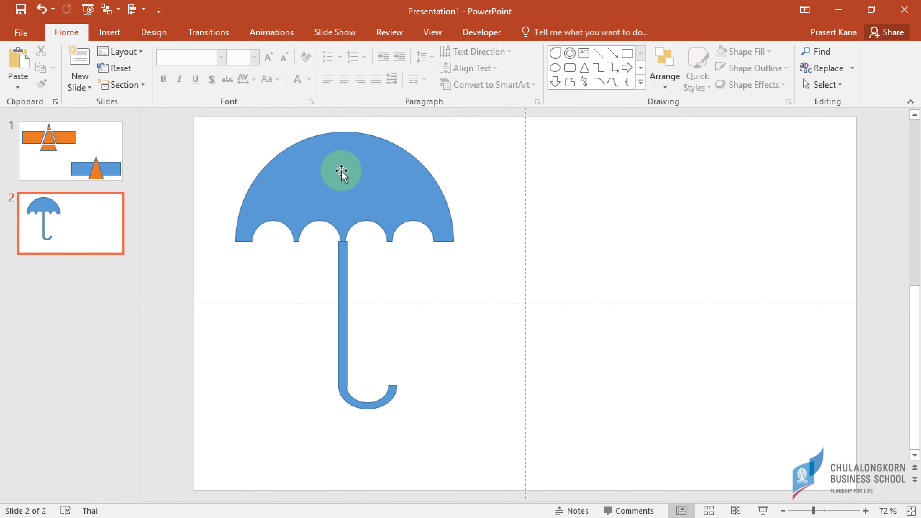
pyautogui.click(349, 189)
# Narrow the umbrella handle to about 2.1 cm wide
pyautogui.keyDown('shift'); pyautogui.click(343, 256); pyautogui.keyUp('shift')
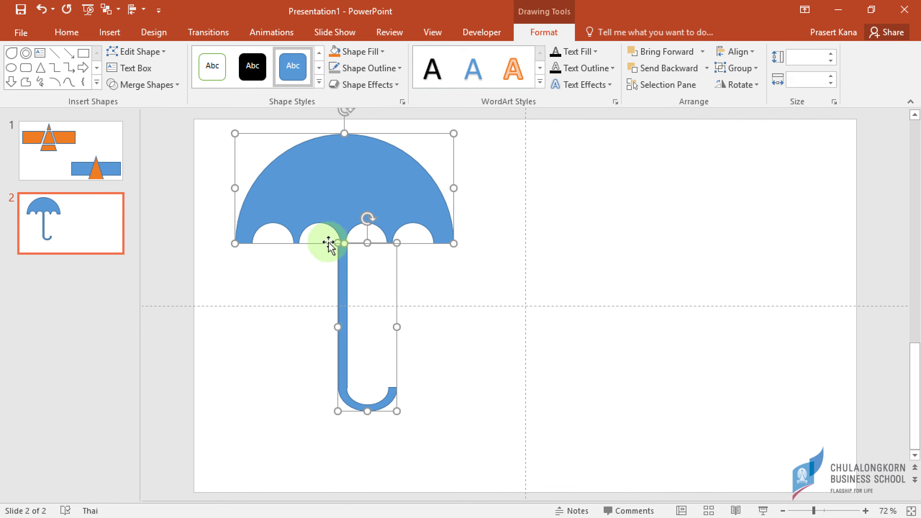
pyautogui.click(205, 183)
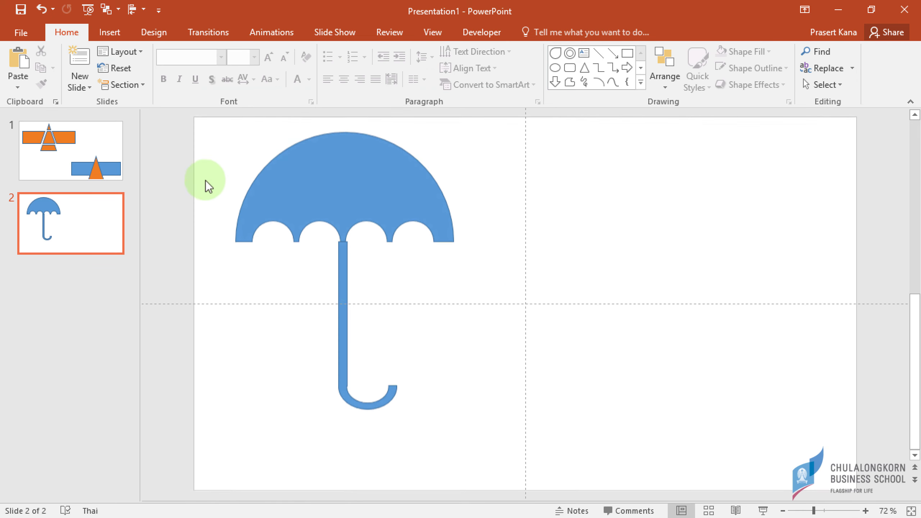
pyautogui.click(343, 282)
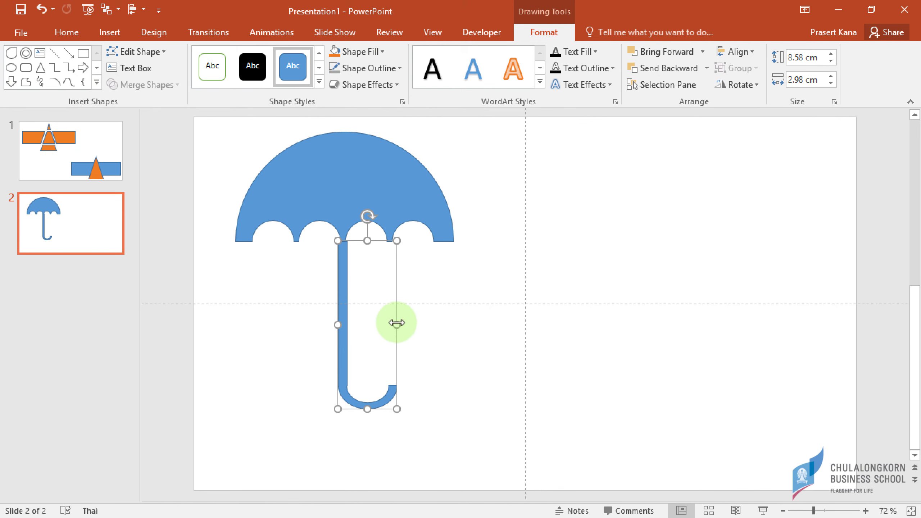
pyautogui.moveTo(396, 325); pyautogui.dragTo(339, 323)
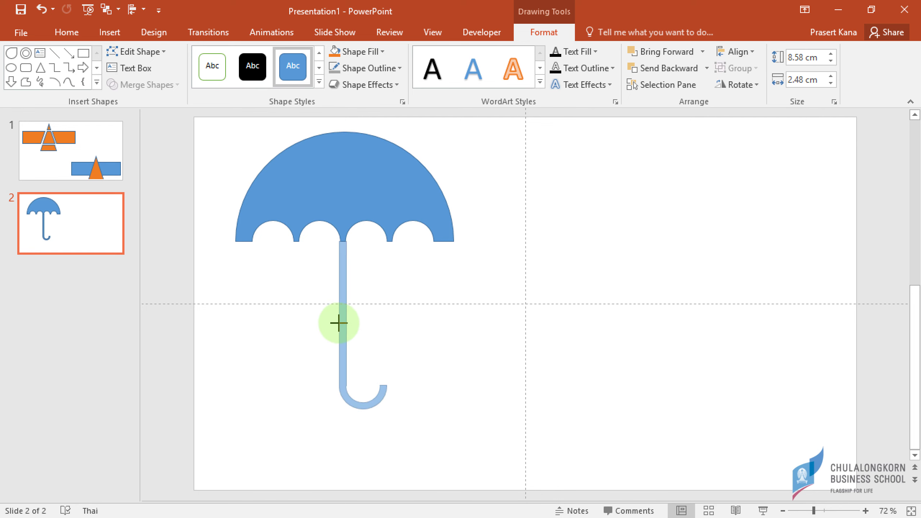
pyautogui.moveTo(339, 323); pyautogui.dragTo(339, 323)
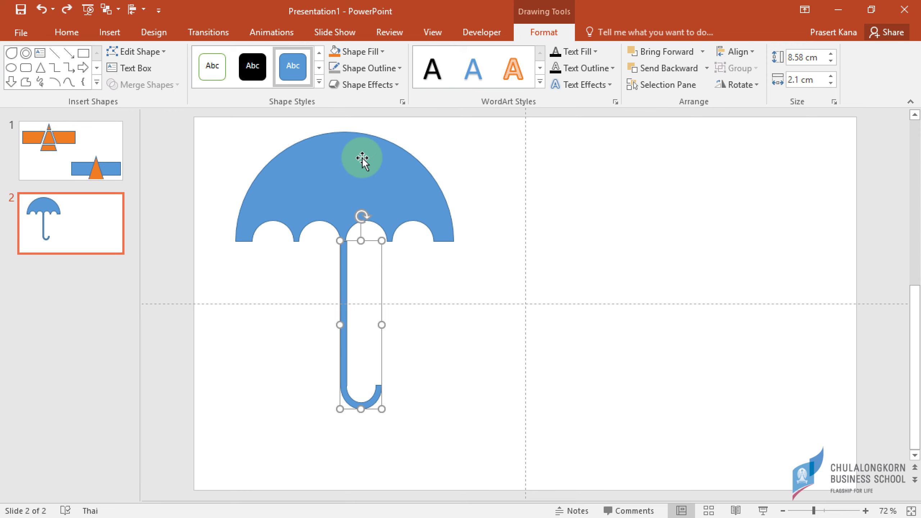
# Union the canopy and handle into a single umbrella shape
pyautogui.click(363, 159)
pyautogui.click(503, 175)
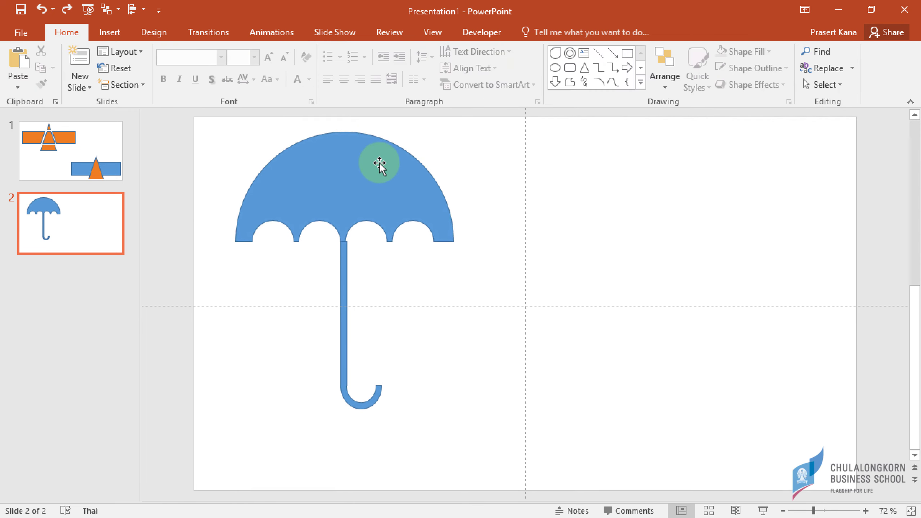
pyautogui.click(376, 165)
pyautogui.keyDown('shift'); pyautogui.click(339, 283); pyautogui.keyUp('shift')
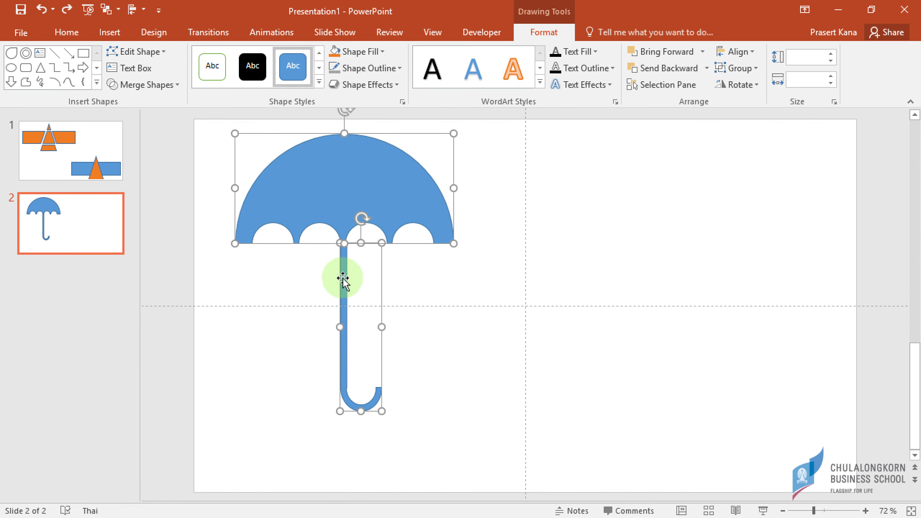
pyautogui.click(169, 85)
pyautogui.click(167, 103)
# Shrink the umbrella to 7.14 × 9.05 cm and move it to the slide's top-left
pyautogui.moveTo(354, 179); pyautogui.dragTo(456, 203)
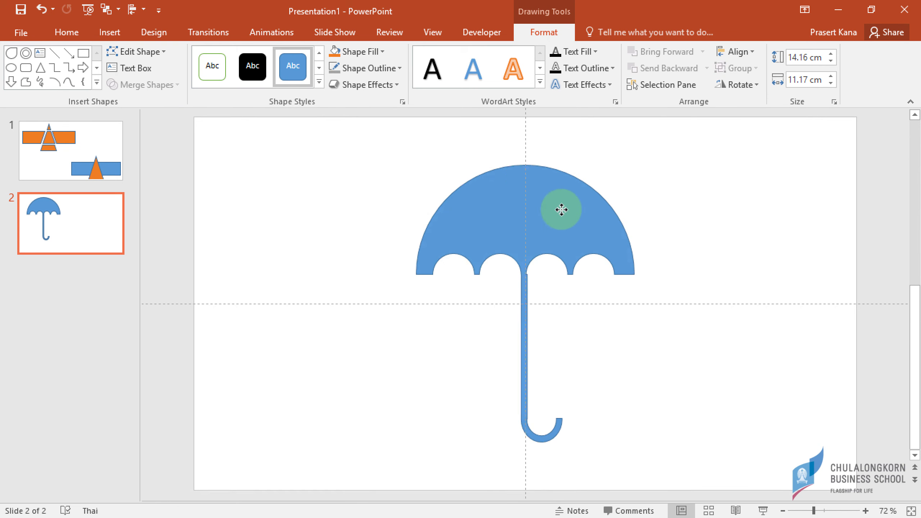
pyautogui.moveTo(336, 155); pyautogui.dragTo(415, 255)
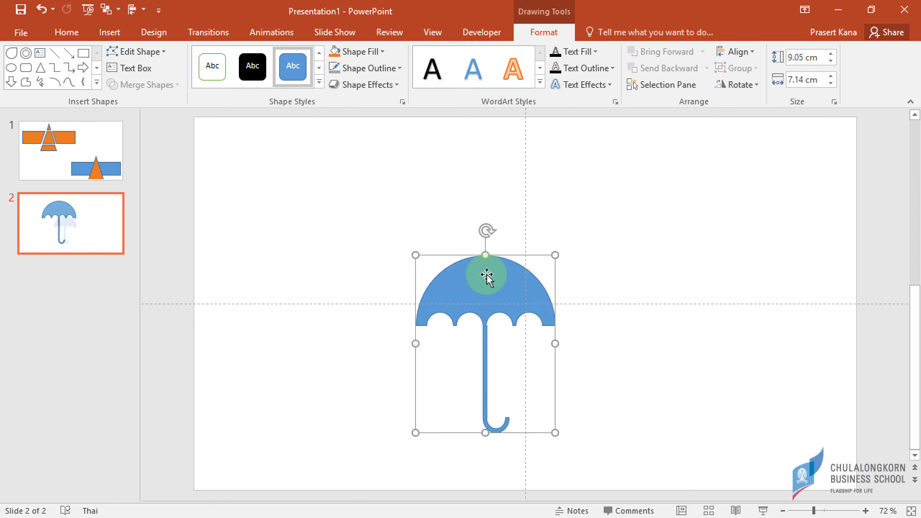
pyautogui.moveTo(485, 273); pyautogui.dragTo(268, 144)
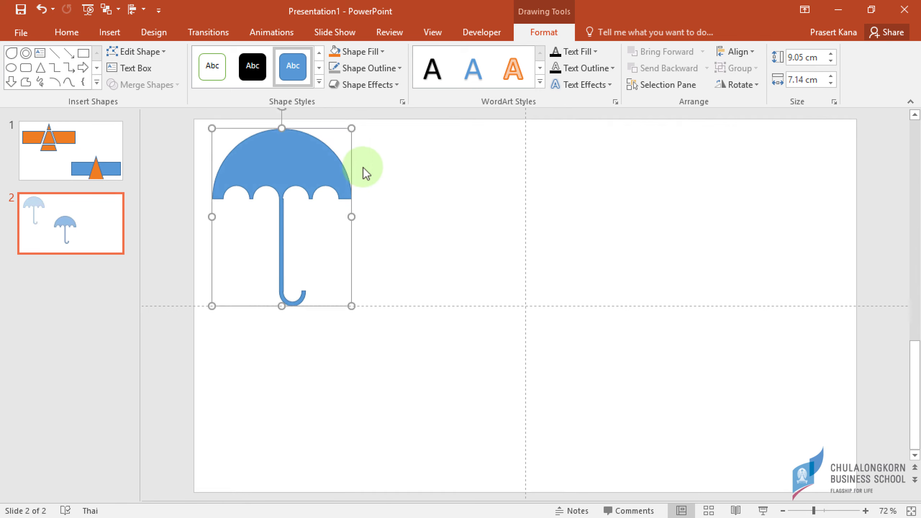
pyautogui.click(518, 213)
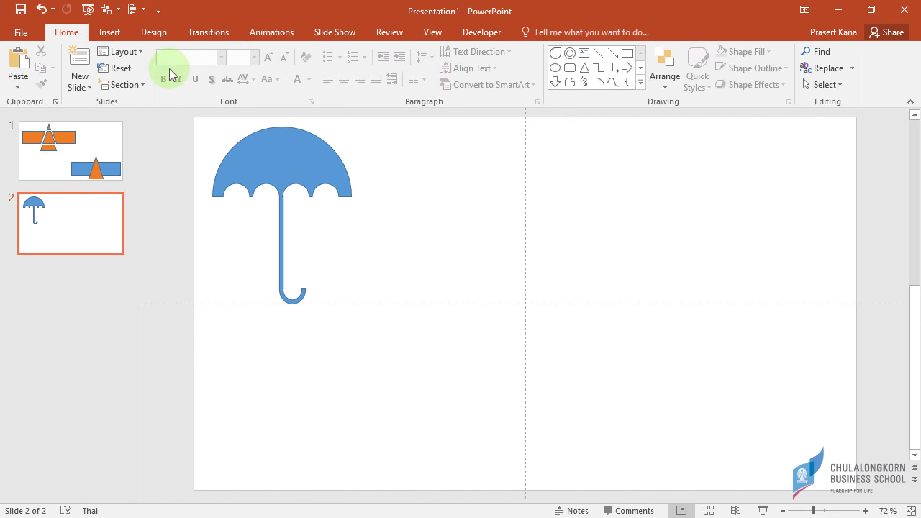
# Draw a 4.93 cm blue circle right of the umbrella and duplicate it beside itself
pyautogui.click(109, 33)
pyautogui.click(244, 80)
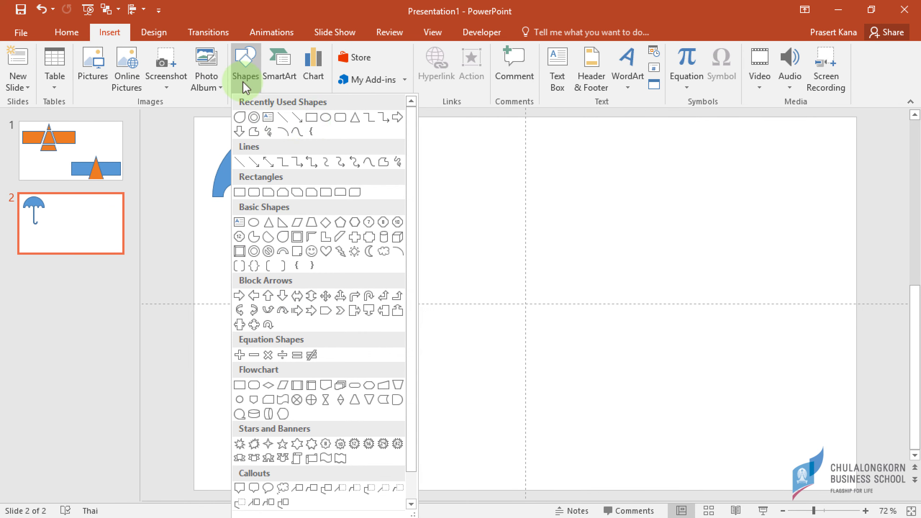
pyautogui.click(324, 118)
pyautogui.moveTo(430, 245); pyautogui.dragTo(502, 341)
pyautogui.moveTo(482, 285); pyautogui.dragTo(480, 296)
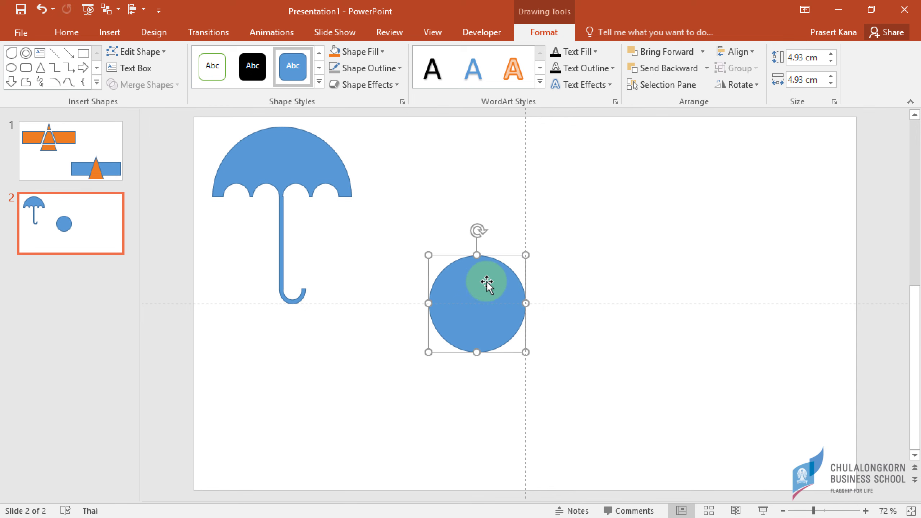
pyautogui.moveTo(500, 326)
pyautogui.mouseDown()
pyautogui.moveTo(508, 333)
pyautogui.moveTo(623, 311)
pyautogui.mouseUp()
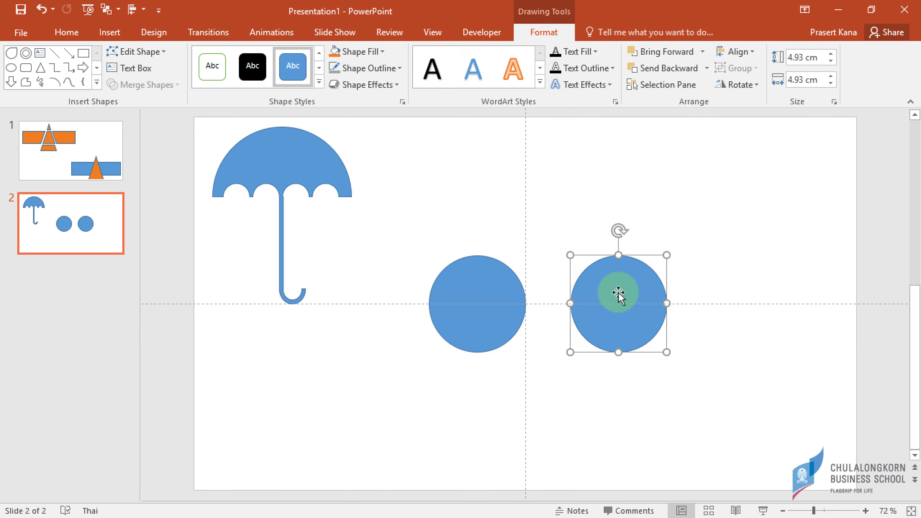
pyautogui.click(786, 296)
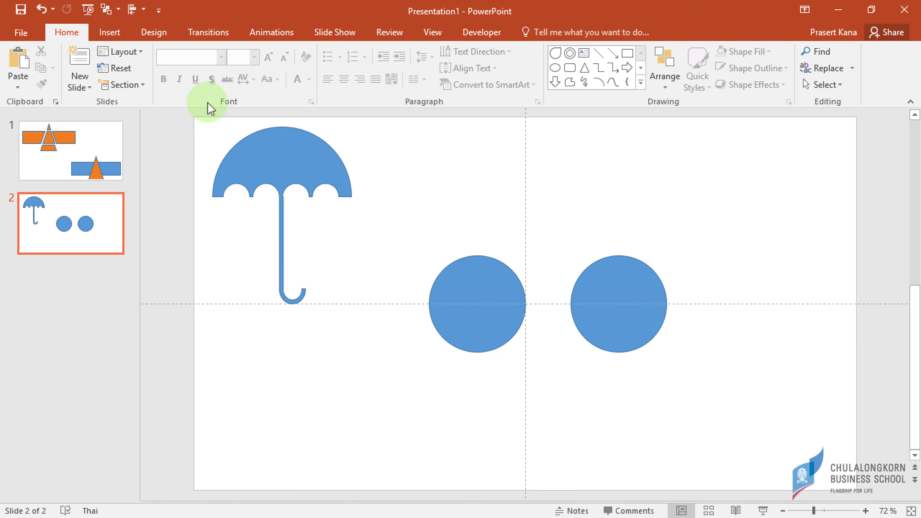
# Add a rectangle bridging the two circles, stretched to their full 4.93 cm height
pyautogui.click(122, 39)
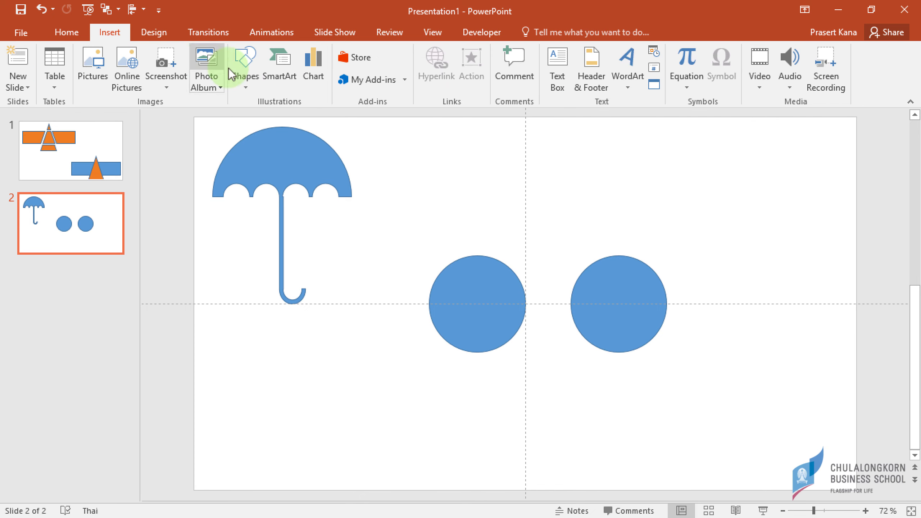
pyautogui.click(243, 85)
pyautogui.click(317, 111)
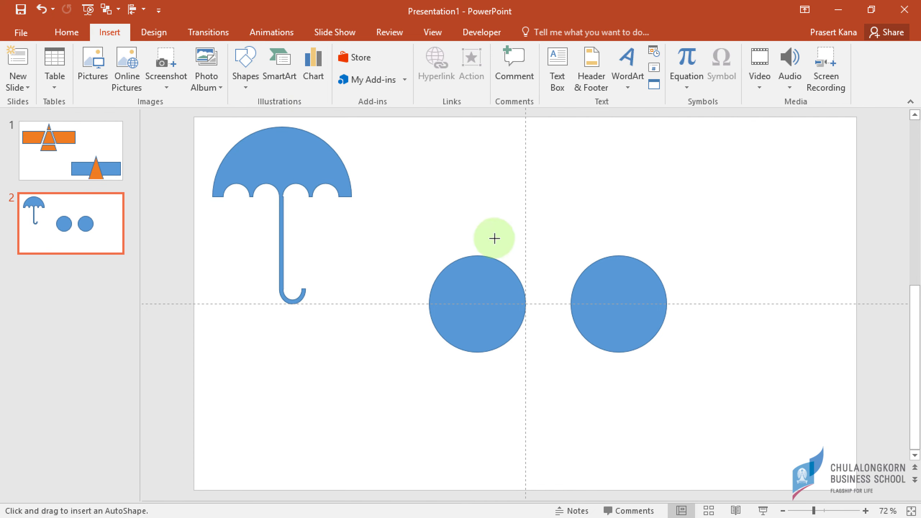
pyautogui.moveTo(470, 242); pyautogui.dragTo(618, 304)
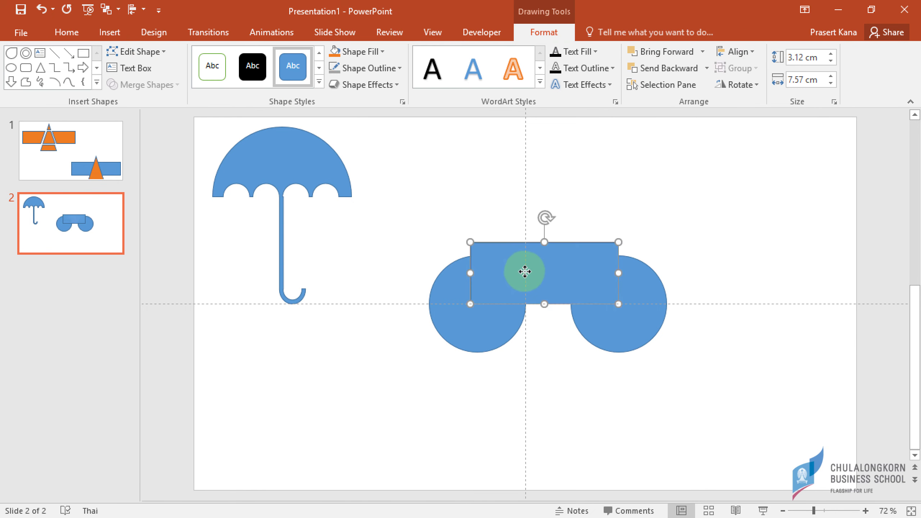
pyautogui.moveTo(524, 270); pyautogui.dragTo(535, 288)
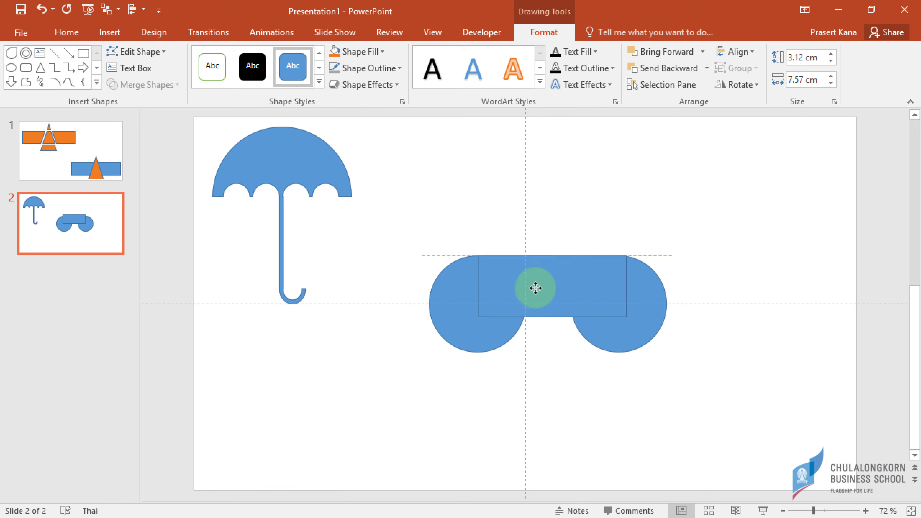
pyautogui.moveTo(626, 291); pyautogui.dragTo(621, 291)
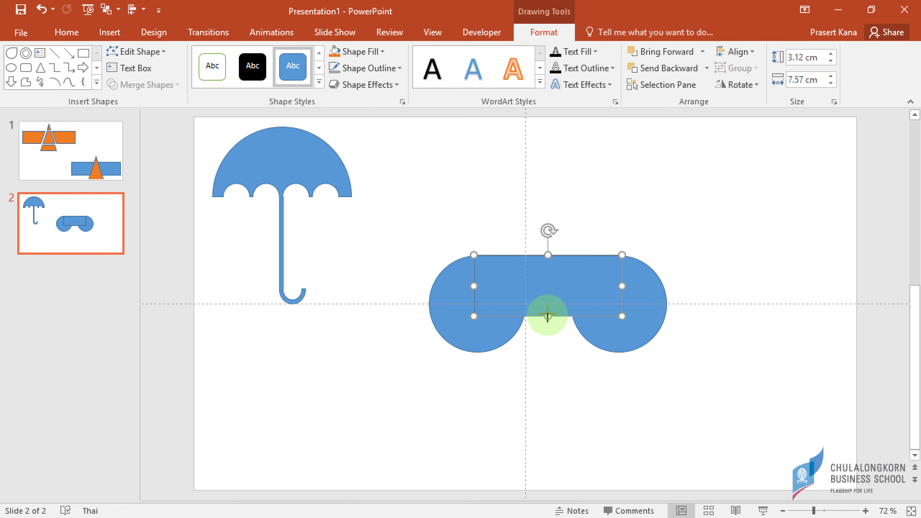
pyautogui.moveTo(547, 316); pyautogui.dragTo(549, 351)
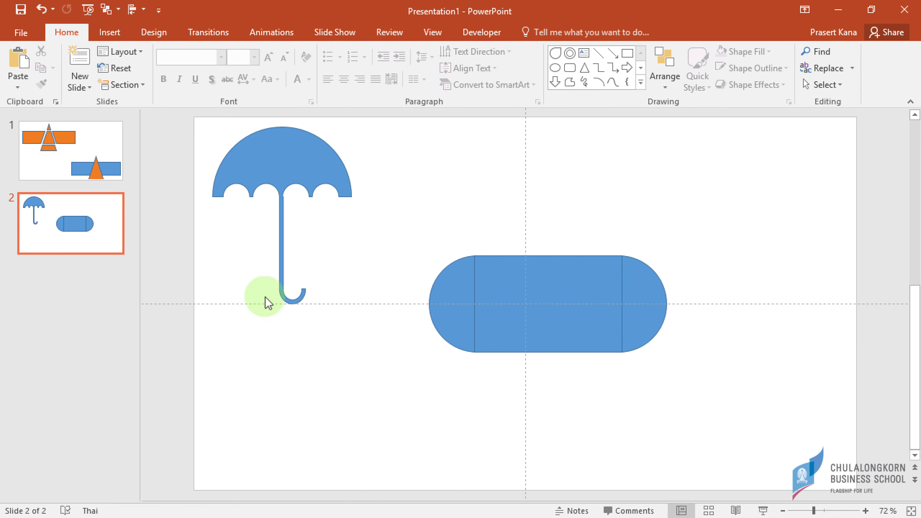
# Copy circles on top as cloud bumps, resizing one to 3.75 cm
pyautogui.click(440, 277)
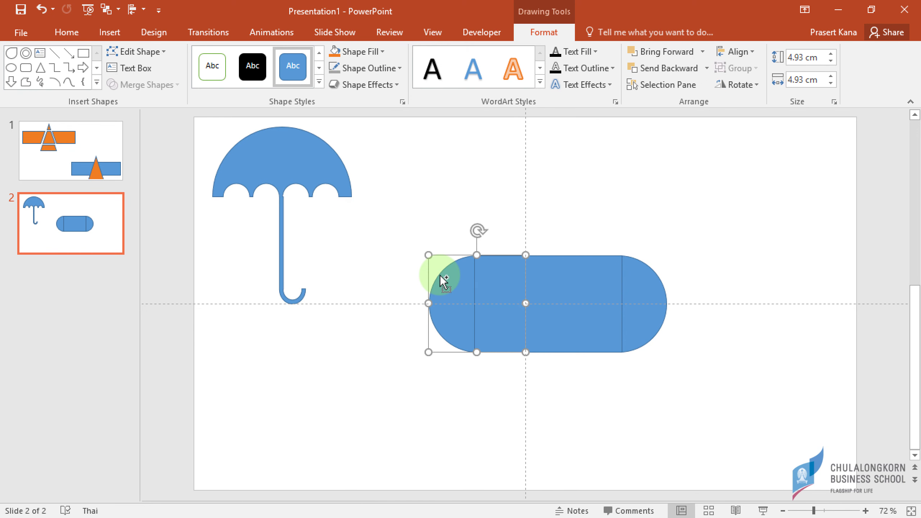
pyautogui.moveTo(443, 279)
pyautogui.mouseDown()
pyautogui.moveTo(533, 291)
pyautogui.moveTo(587, 236)
pyautogui.mouseUp()
pyautogui.moveTo(489, 226)
pyautogui.mouseDown()
pyautogui.moveTo(513, 249)
pyautogui.moveTo(510, 271)
pyautogui.mouseUp()
pyautogui.click(694, 217)
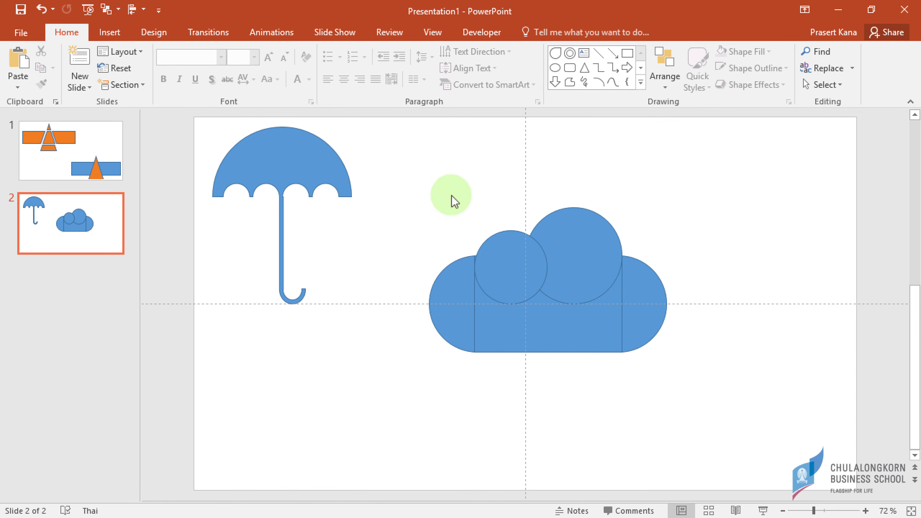
# Union all the cloud pieces into one shape and set it to No Fill
pyautogui.moveTo(396, 173); pyautogui.dragTo(768, 406)
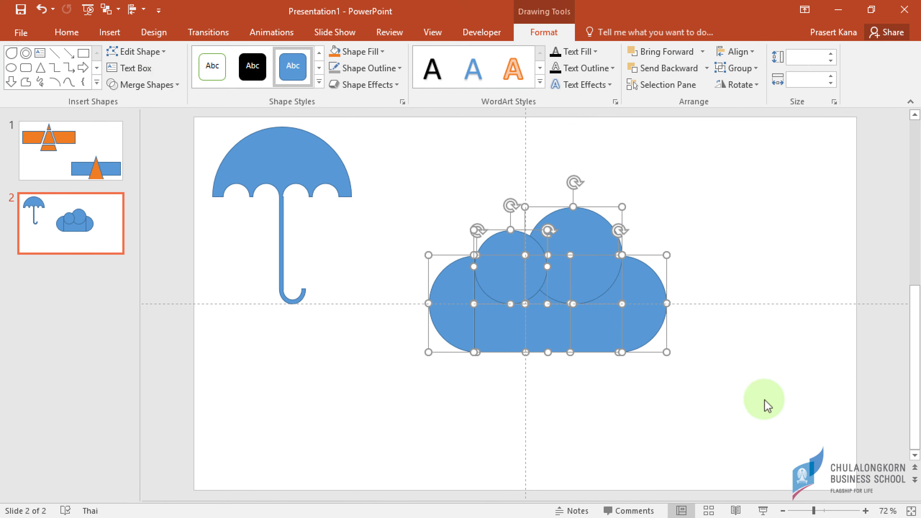
pyautogui.click(159, 84)
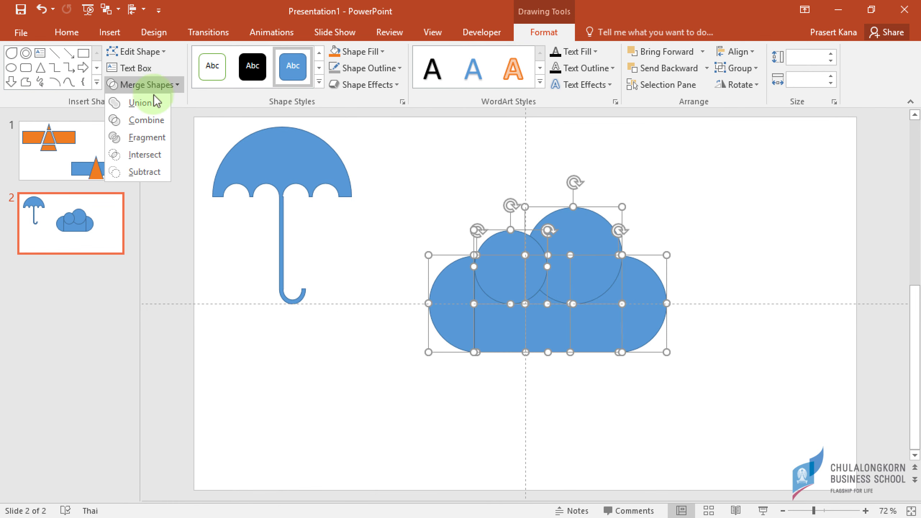
pyautogui.click(151, 101)
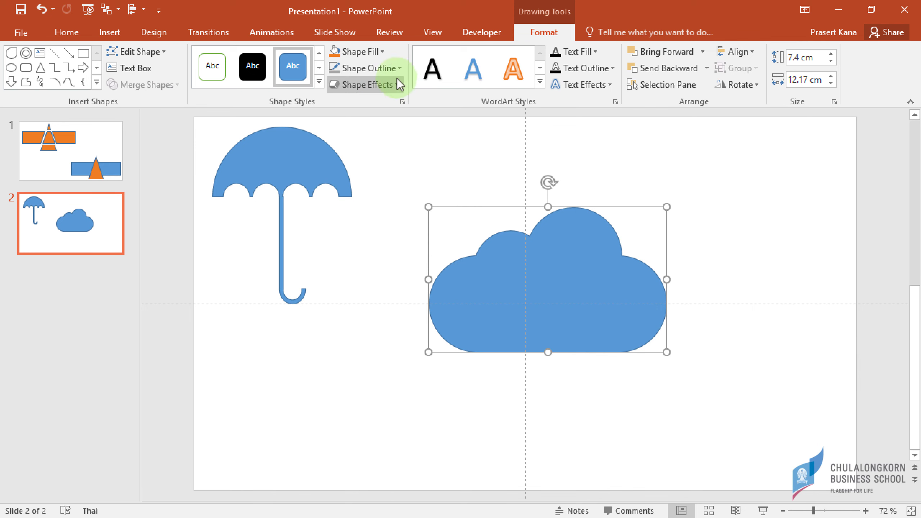
pyautogui.click(383, 52)
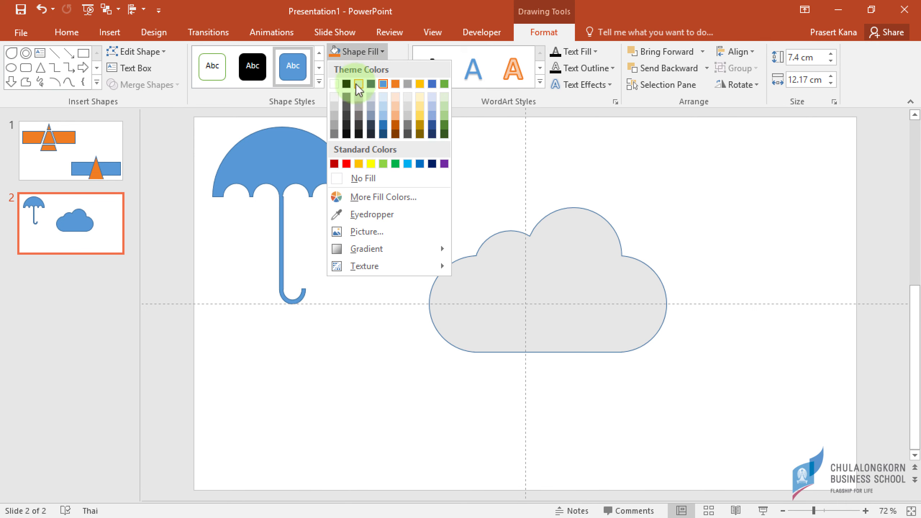
pyautogui.click(333, 84)
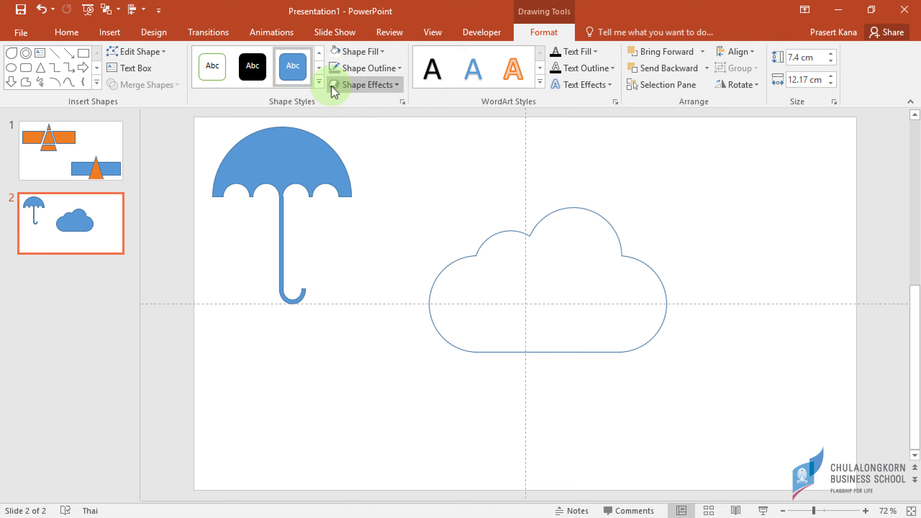
# Give the cloud a light grey 4½ pt outline and move it to the upper right
pyautogui.click(396, 68)
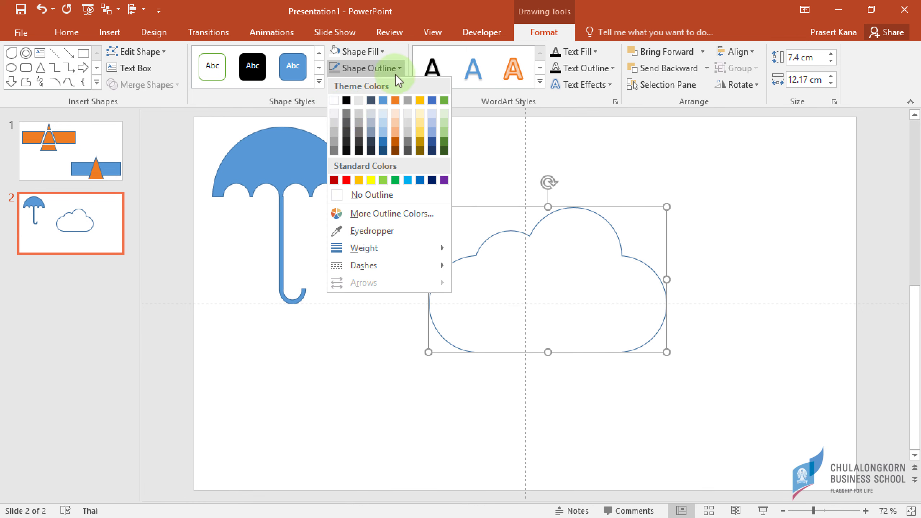
pyautogui.click(337, 134)
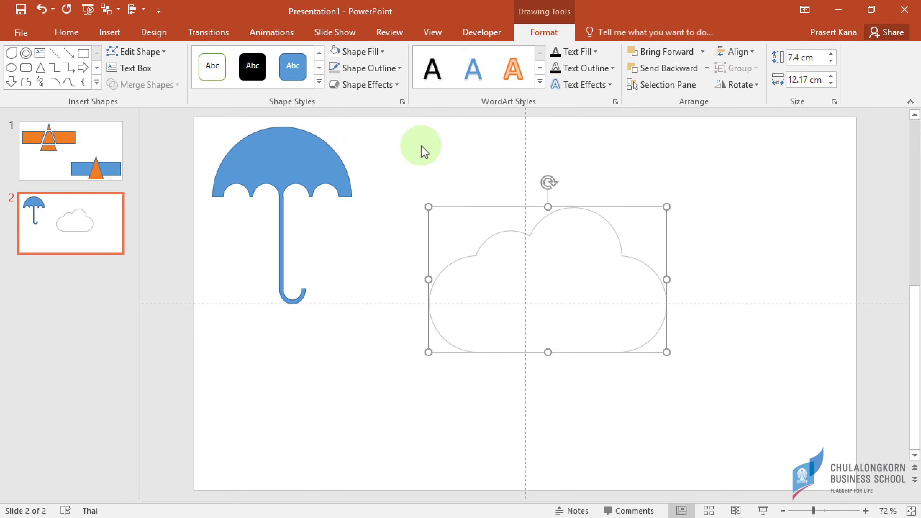
pyautogui.click(397, 68)
pyautogui.moveTo(374, 247)
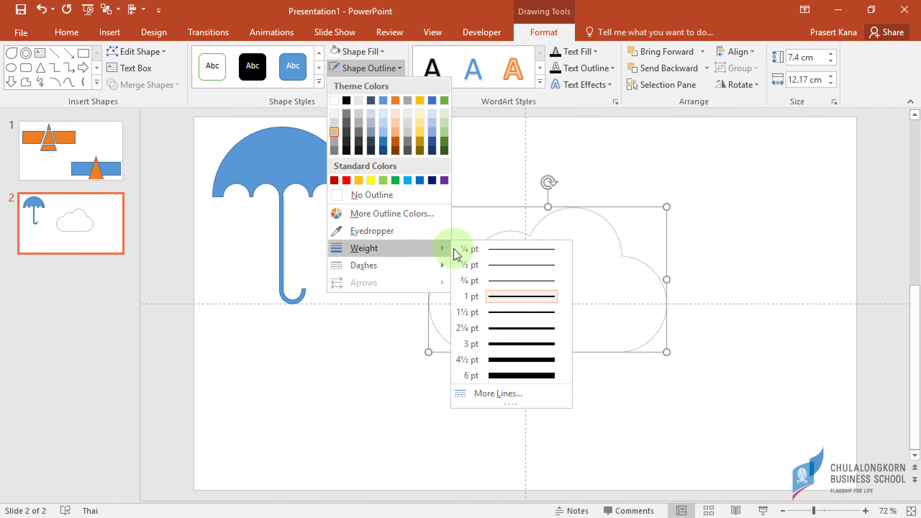
pyautogui.click(501, 364)
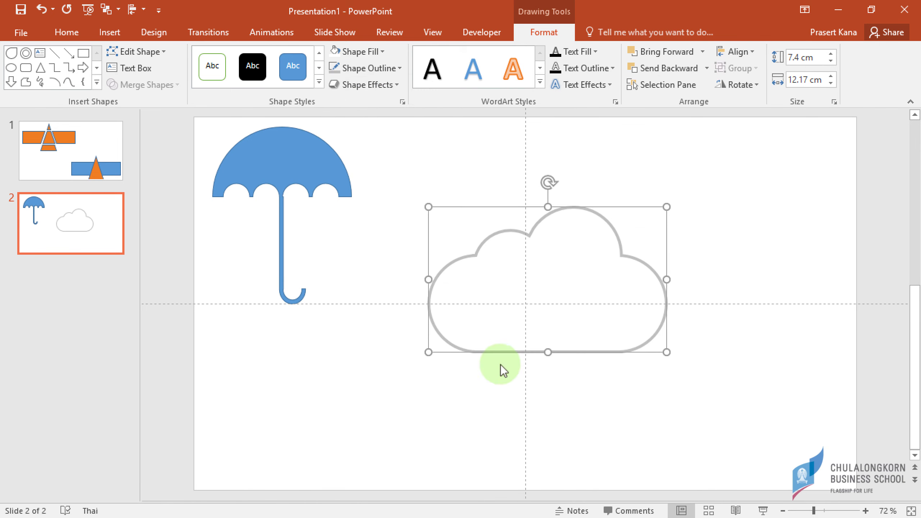
pyautogui.click(715, 221)
pyautogui.moveTo(588, 245)
pyautogui.mouseDown()
pyautogui.moveTo(640, 188)
pyautogui.moveTo(719, 174)
pyautogui.mouseUp()
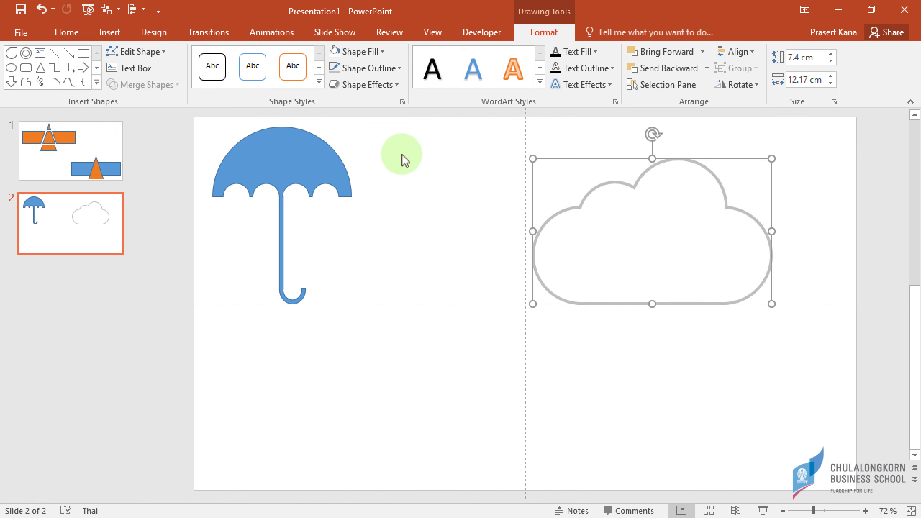